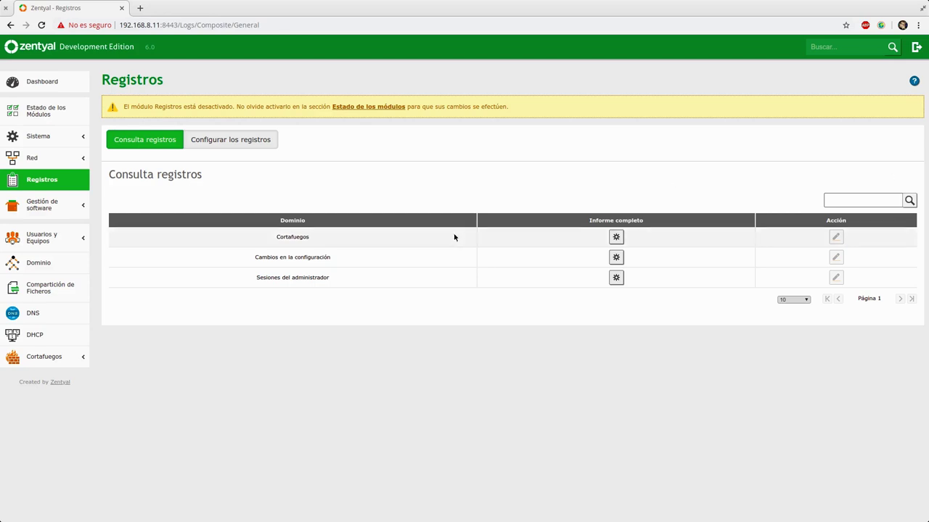
Review the log query and log configuration views, and the notice about the Registros module
click(222, 139)
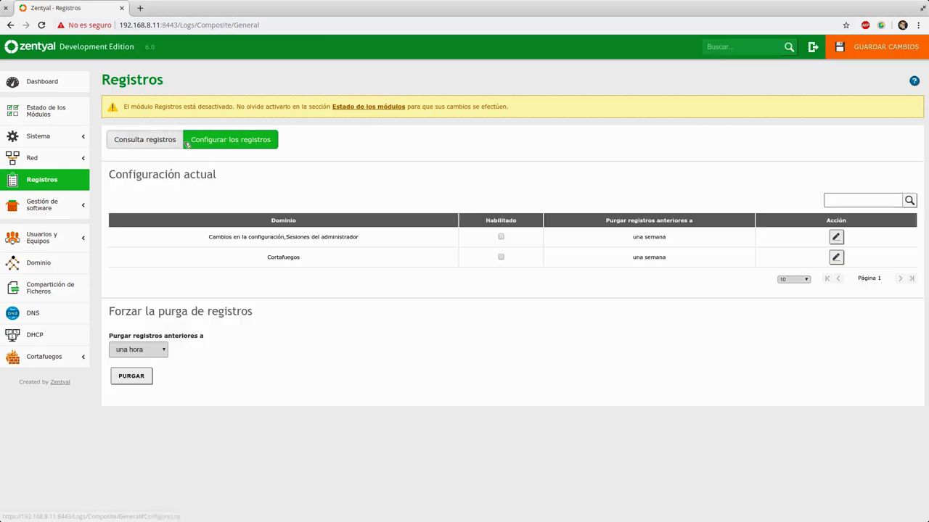
click(139, 140)
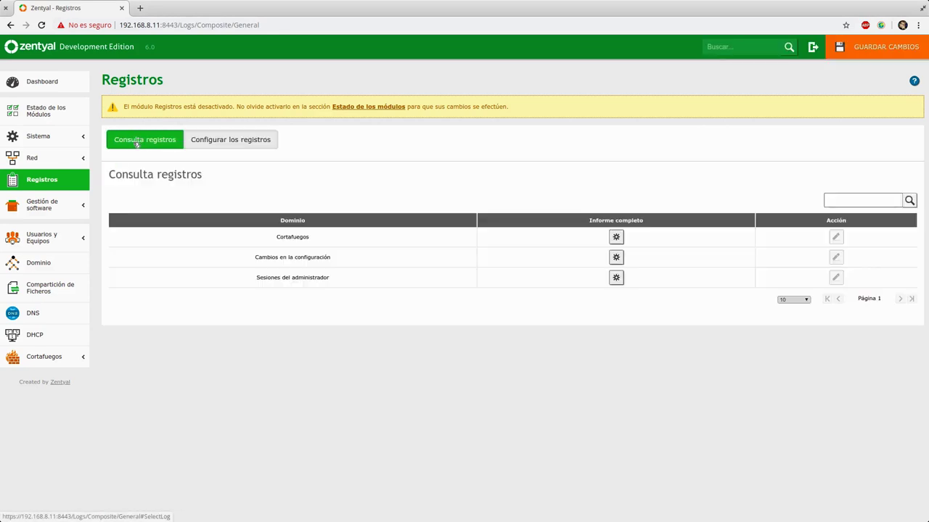
click(231, 140)
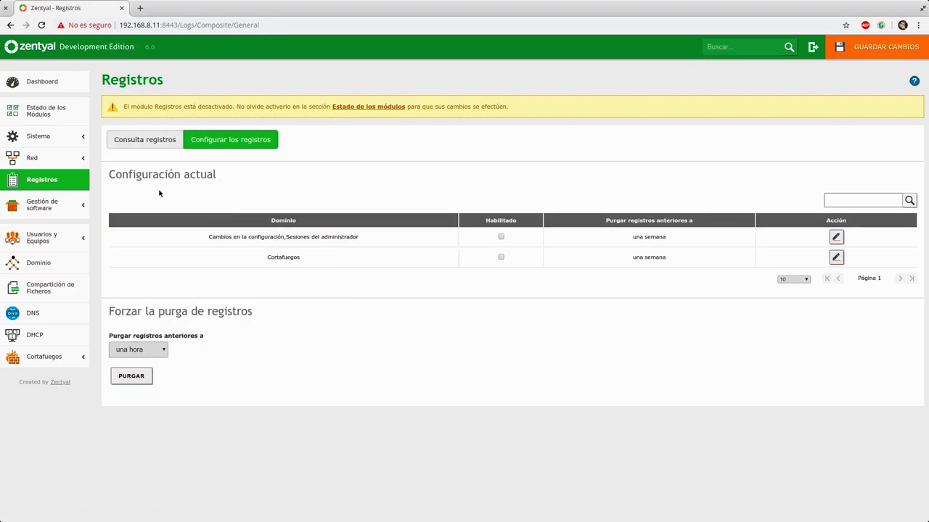
click(157, 140)
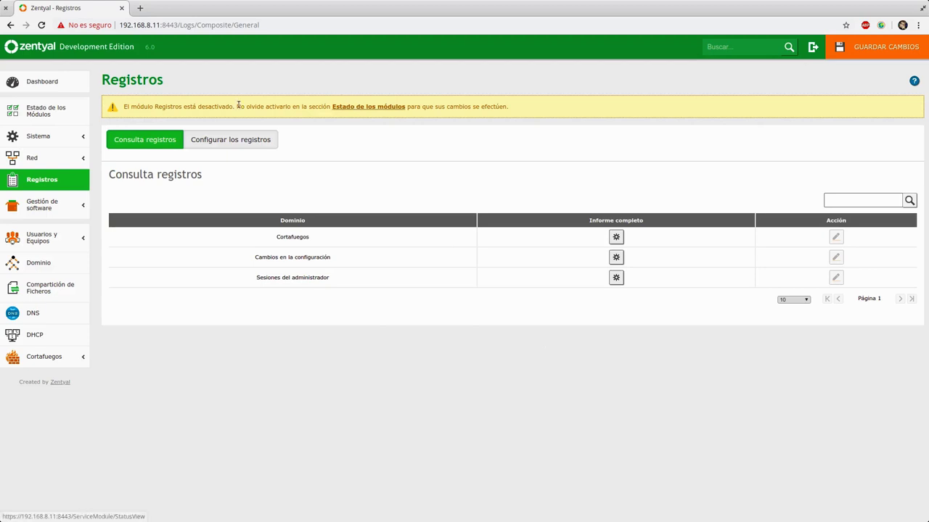
drag(123, 107, 394, 107)
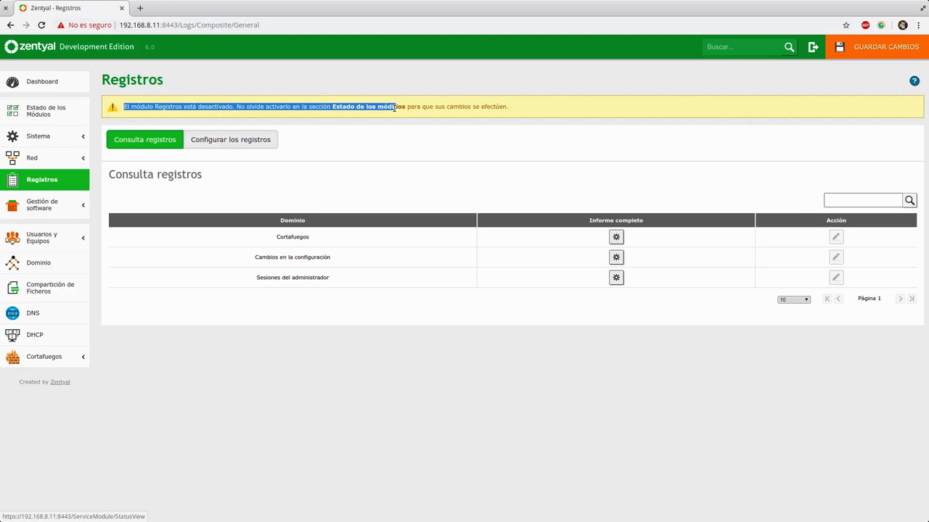
Enable the Registros module in the module status configuration and save the changes
click(396, 108)
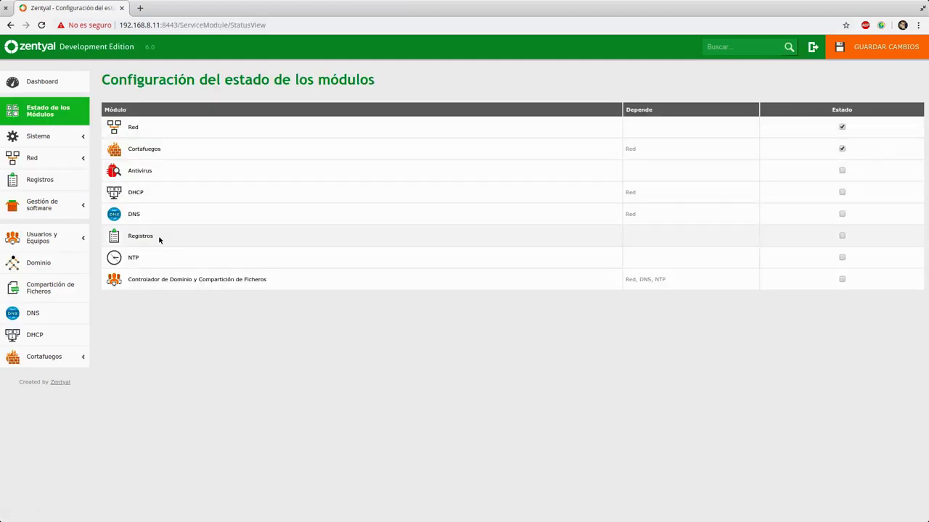
drag(142, 238, 436, 234)
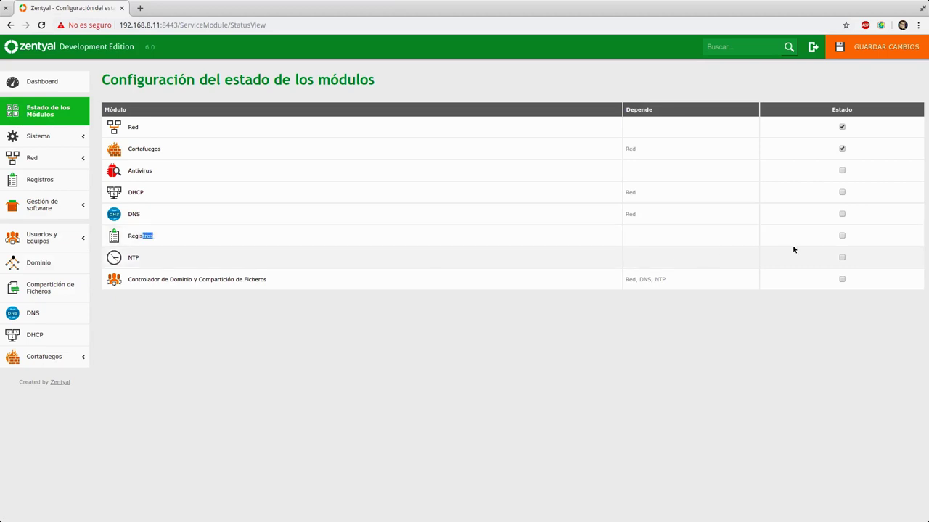
click(841, 235)
click(867, 48)
click(375, 193)
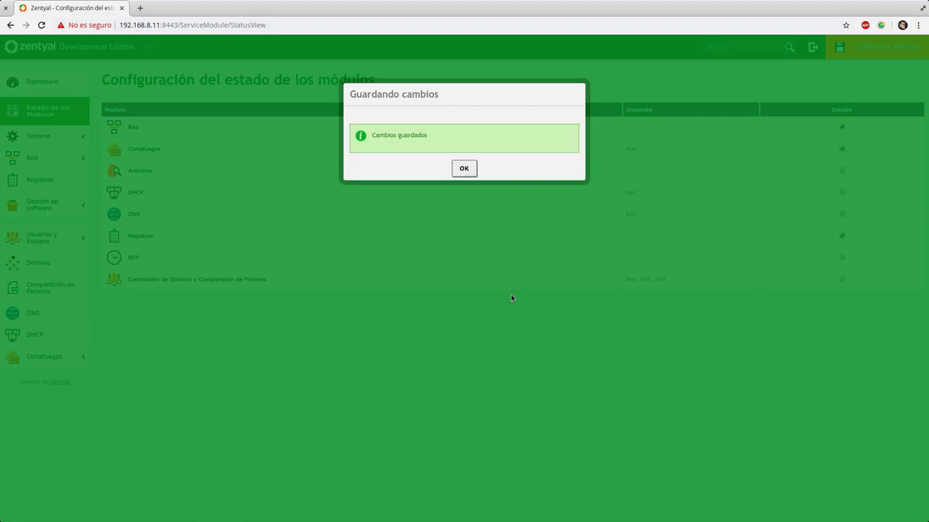
click(465, 168)
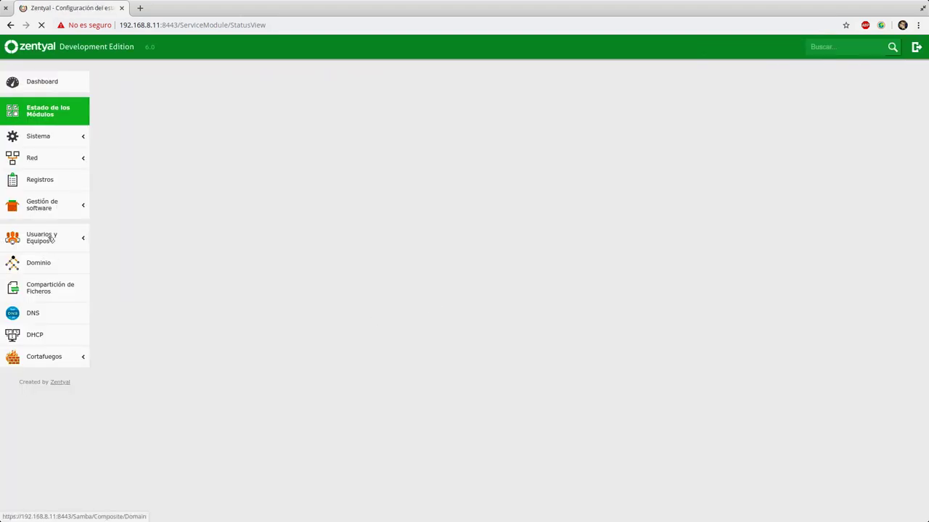
Review the log domains available for query and open the full report for Sesiones del administrador
click(73, 188)
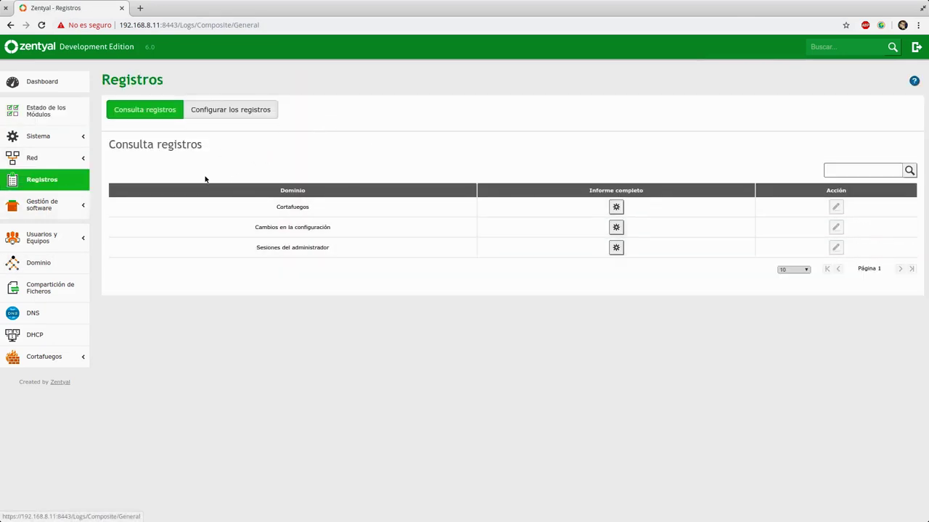
double_click(294, 207)
click(293, 228)
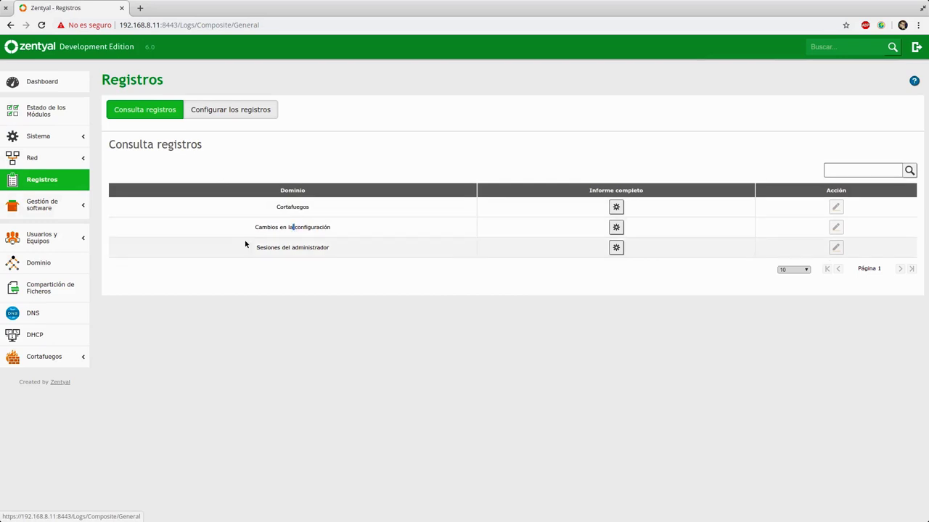
drag(255, 248, 400, 278)
click(400, 278)
click(616, 247)
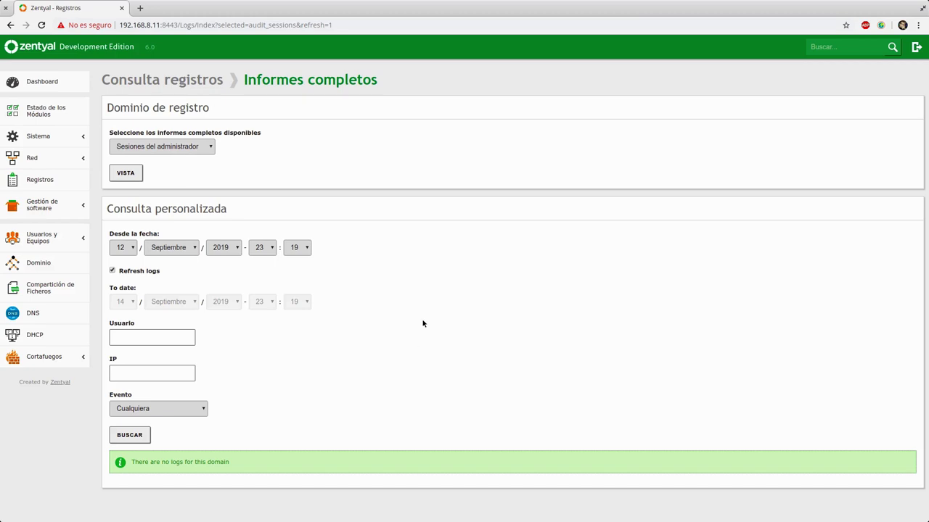
Return to Registros and compare the domains in the log configuration with those available for query
click(52, 181)
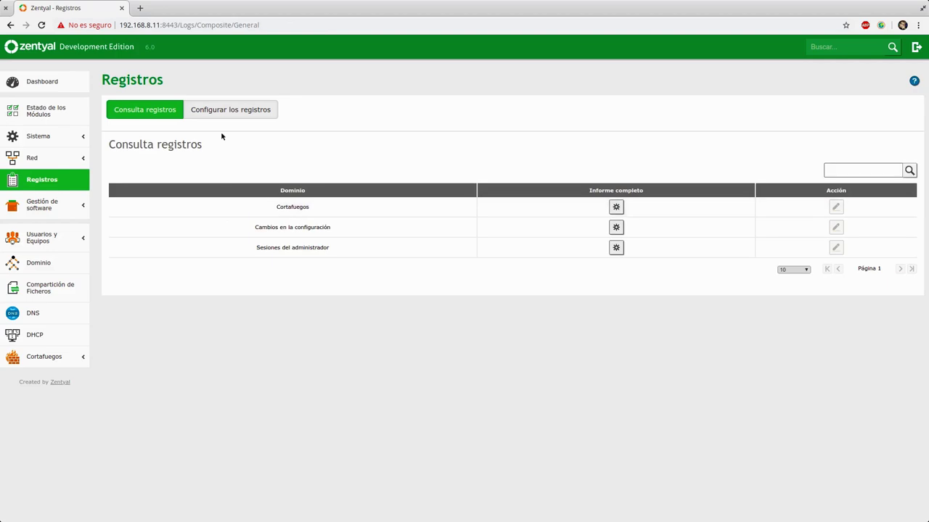
click(226, 115)
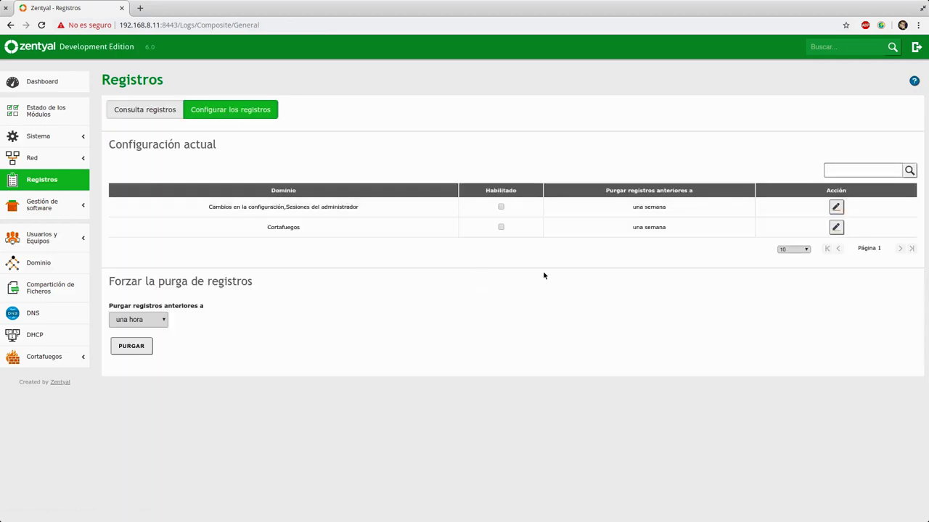
click(145, 109)
triple_click(290, 248)
click(413, 311)
Enable logging for configuration changes and administrator sessions as well as Cortafuegos, and save the changes
click(232, 110)
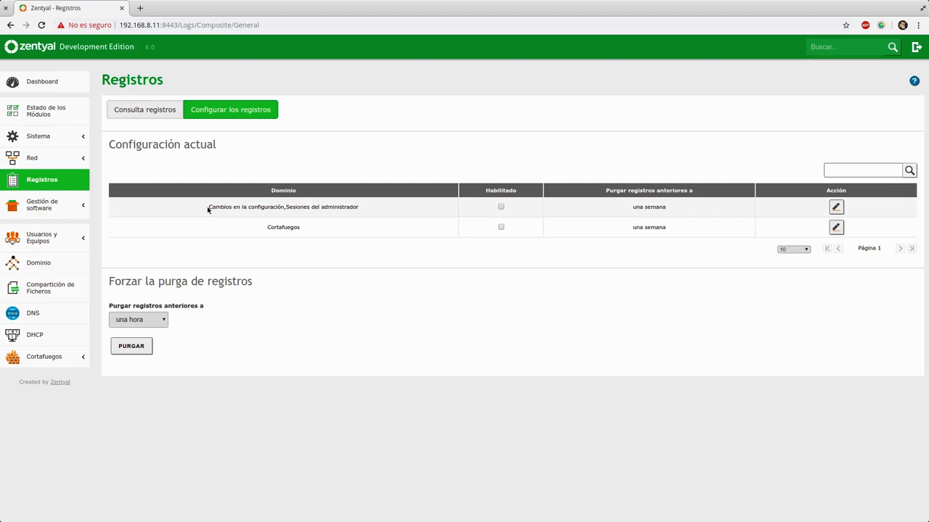
drag(208, 208, 358, 209)
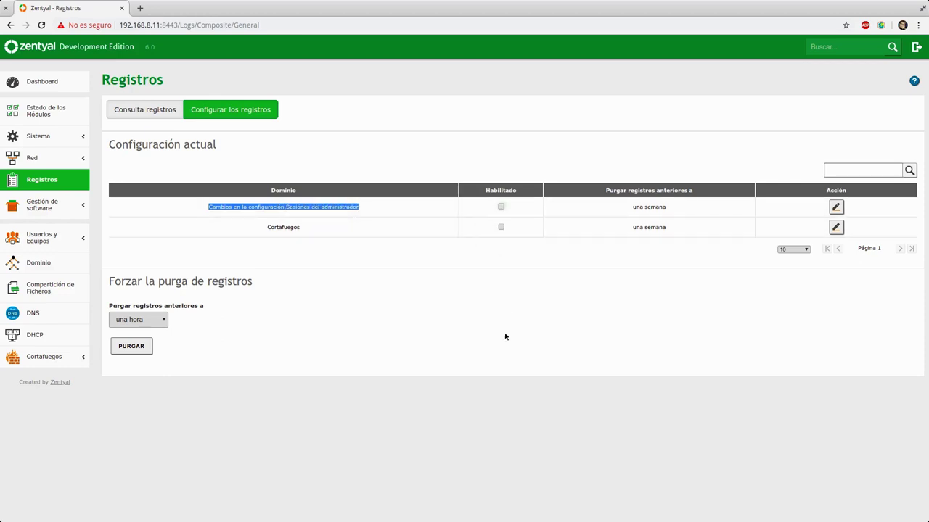
click(501, 208)
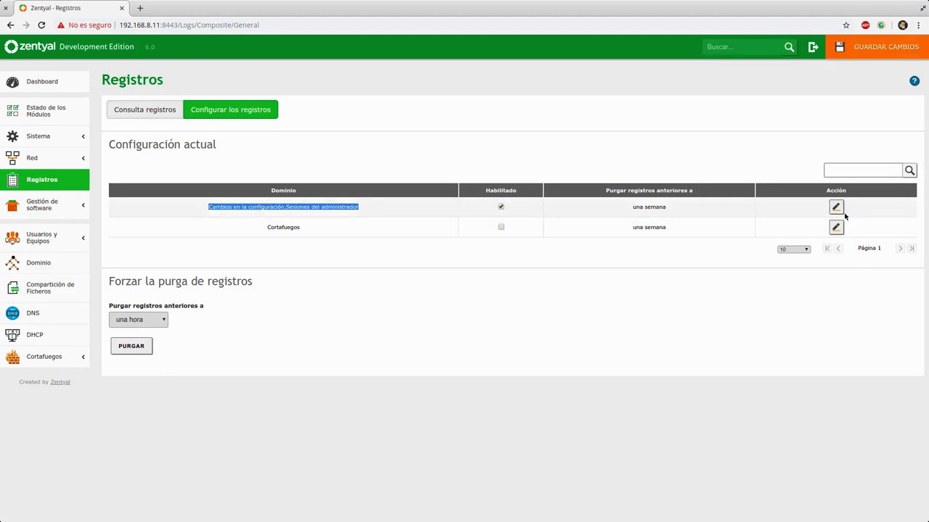
click(500, 227)
click(874, 48)
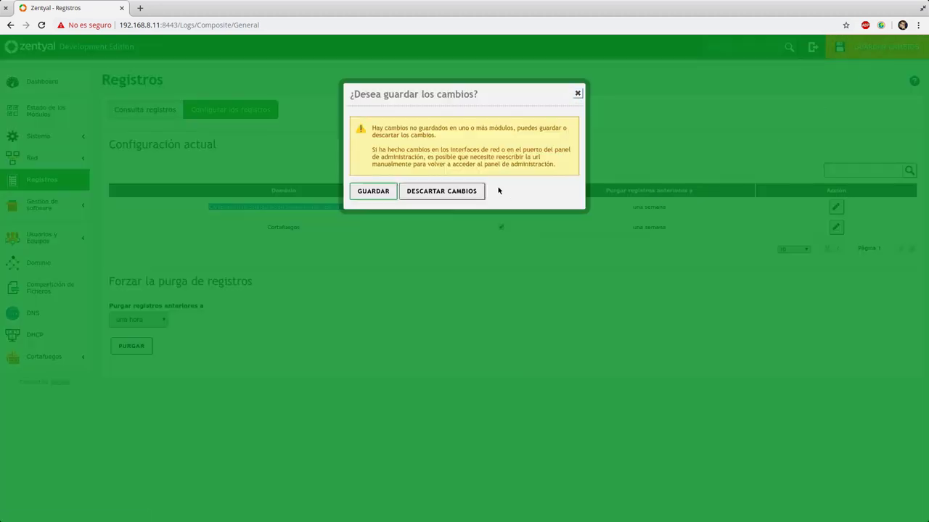
click(390, 192)
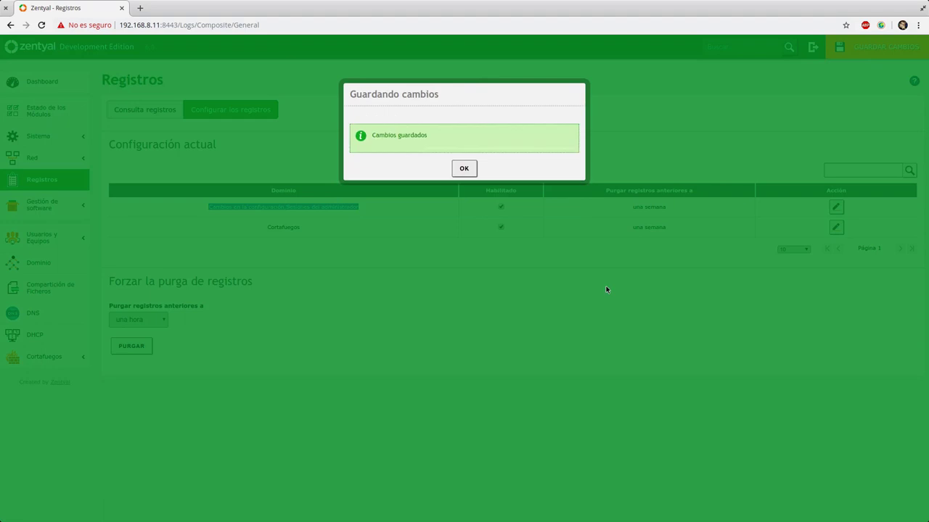
click(465, 168)
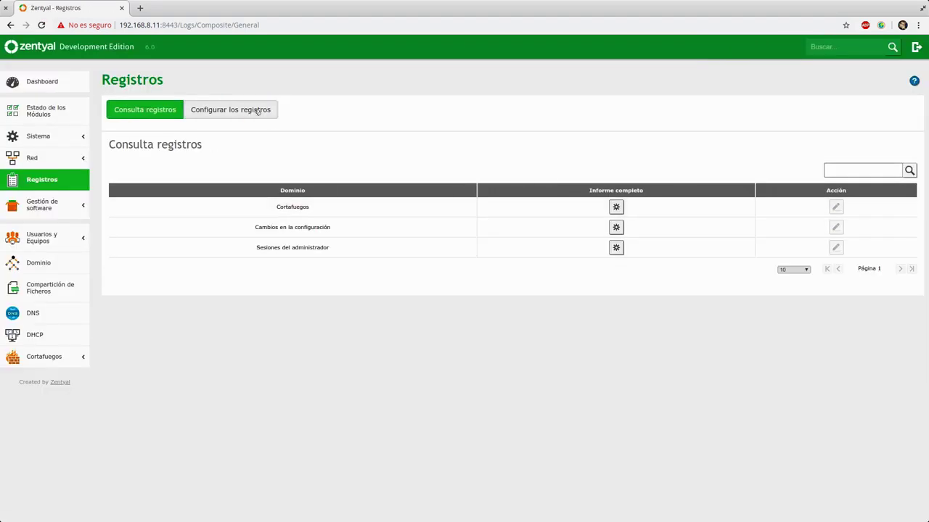
Set the configuration changes and administrator sessions logs to purge records older than treinta días, and save the changes
click(254, 115)
click(835, 208)
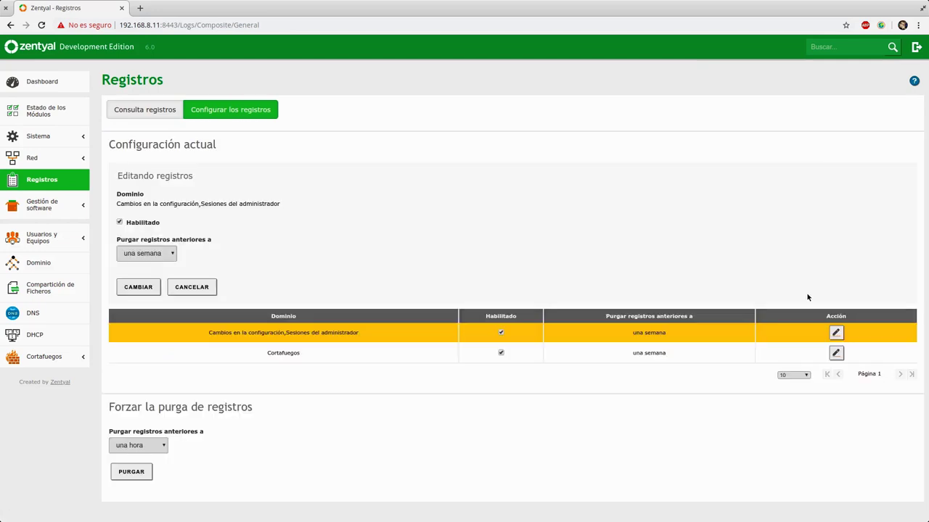
click(167, 253)
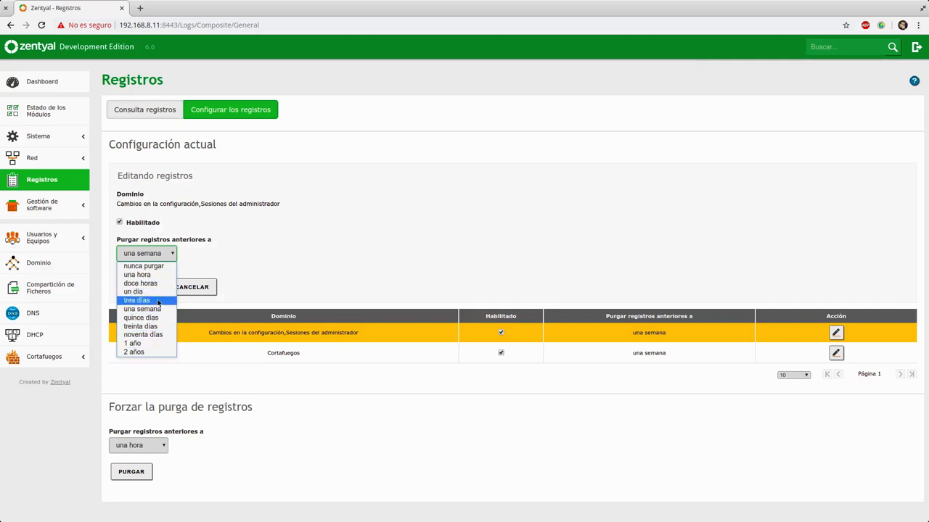
click(160, 326)
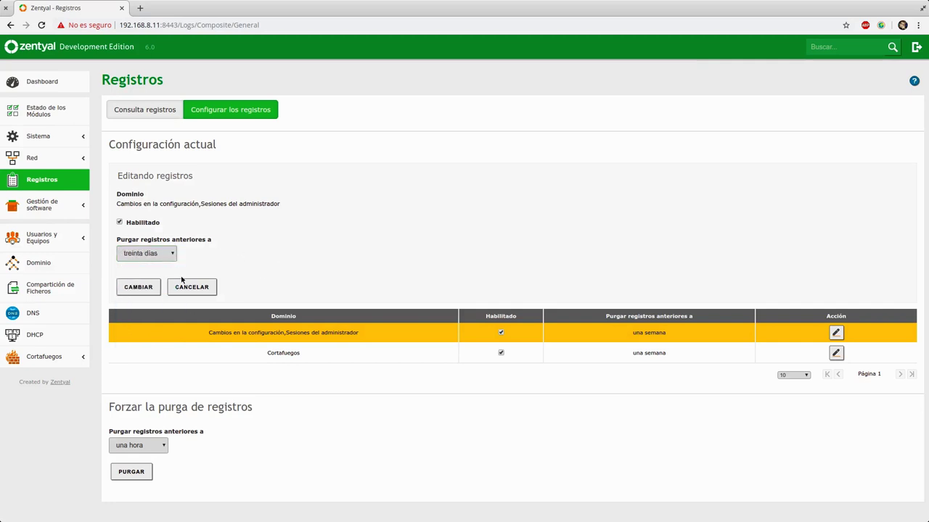
click(153, 287)
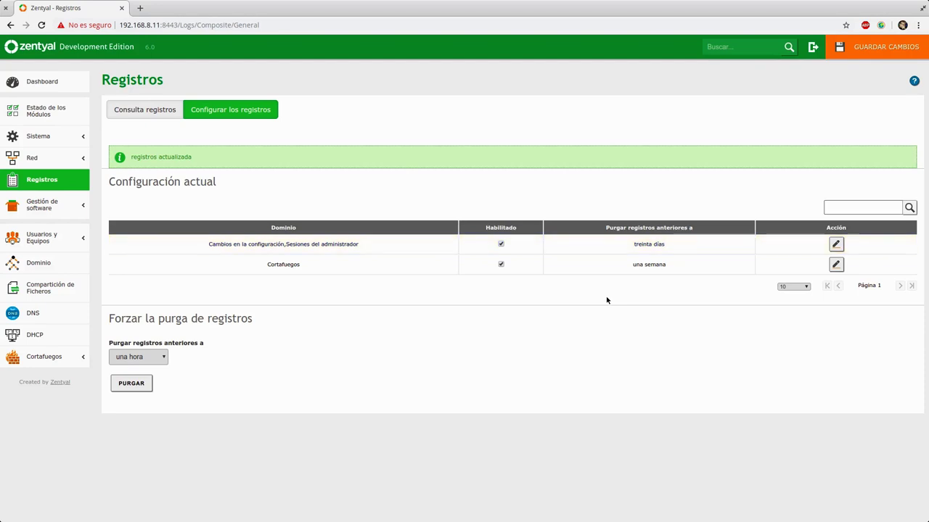
click(847, 50)
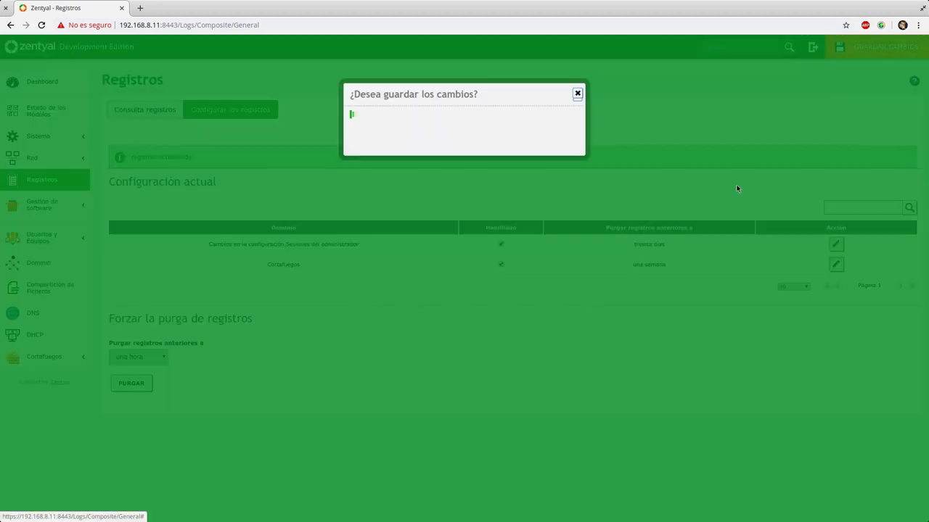
click(369, 290)
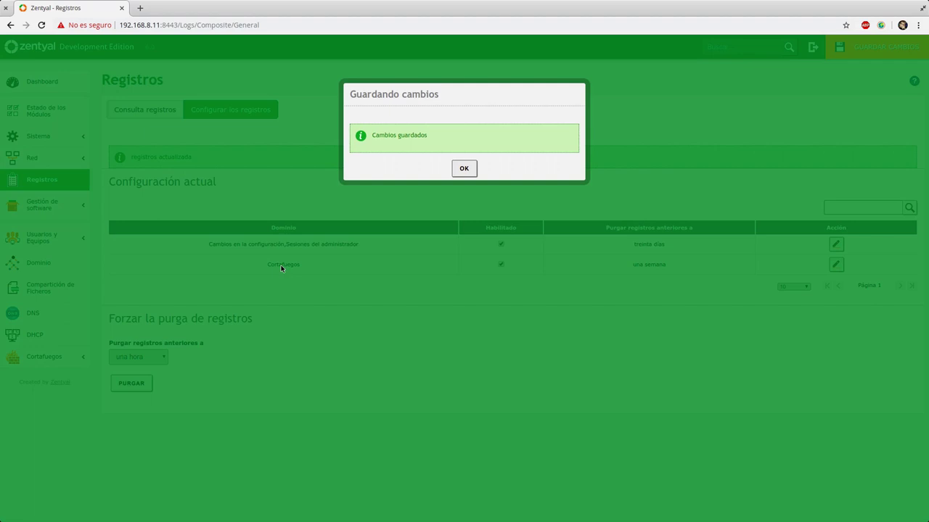
click(468, 169)
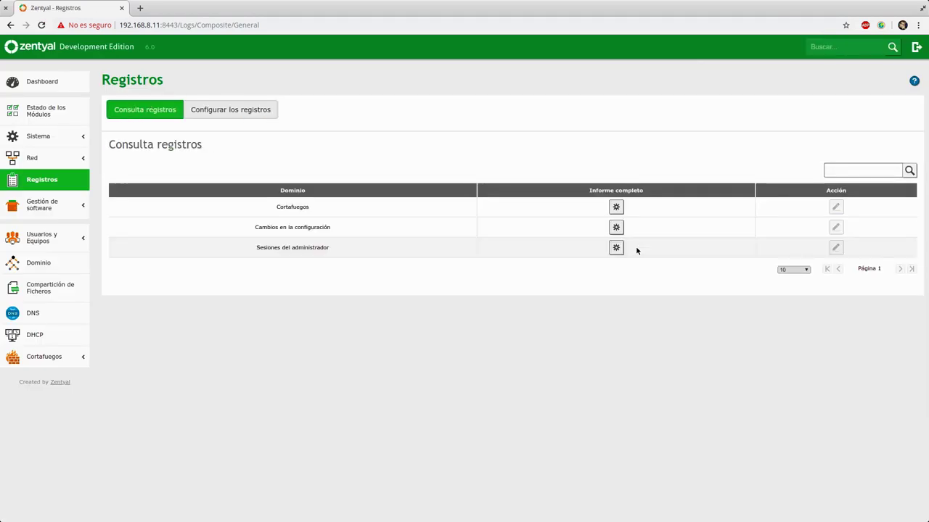
Set the Cortafuegos log to purge records older than treinta días, and save the changes
click(261, 116)
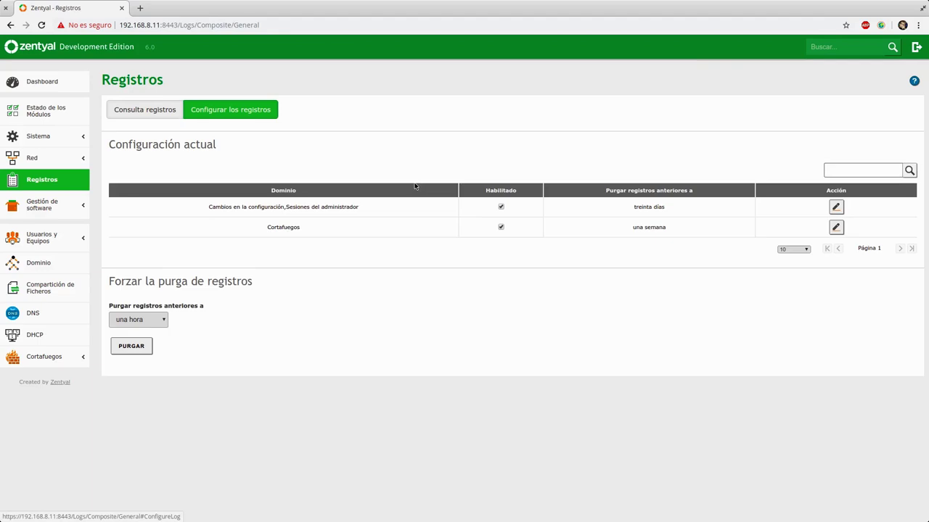
click(836, 228)
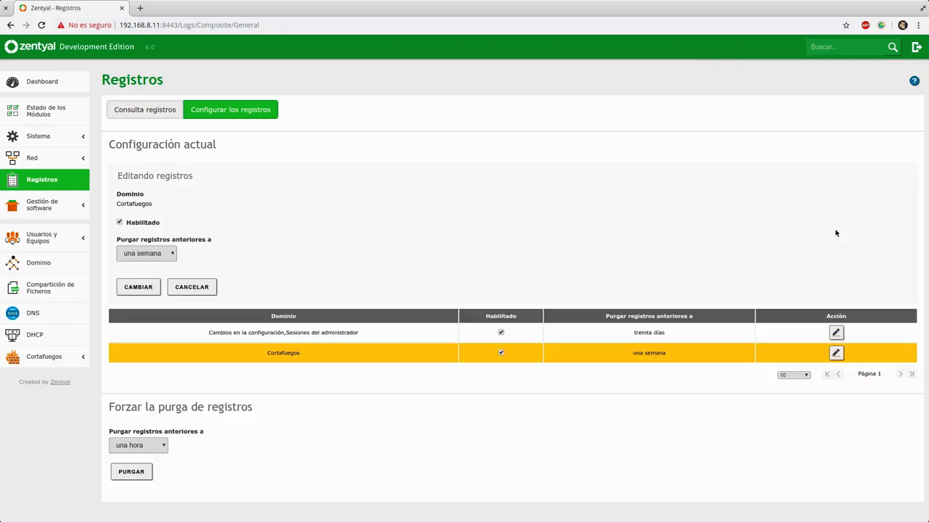
click(141, 254)
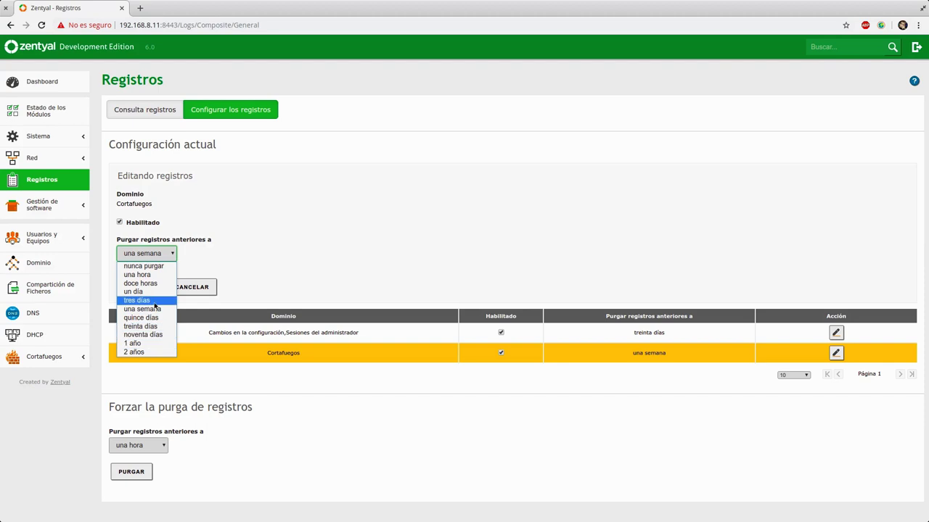
click(145, 325)
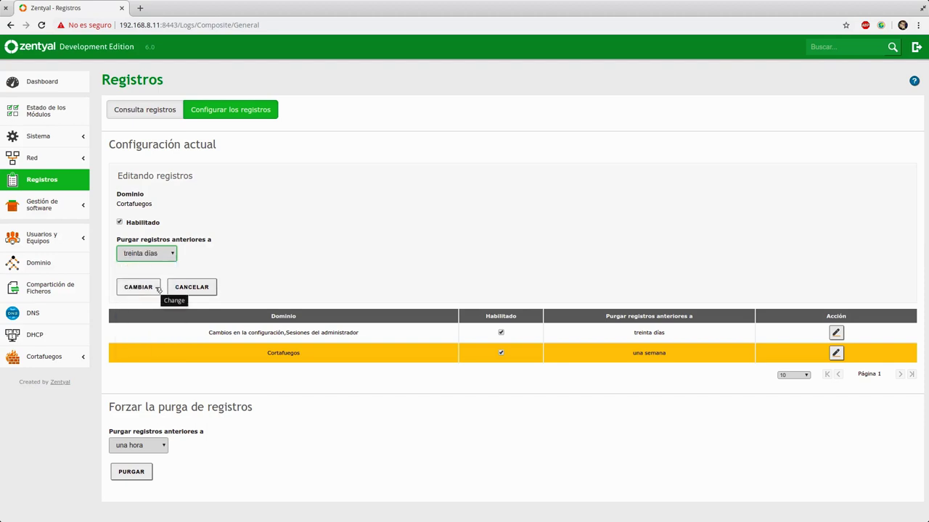
click(157, 288)
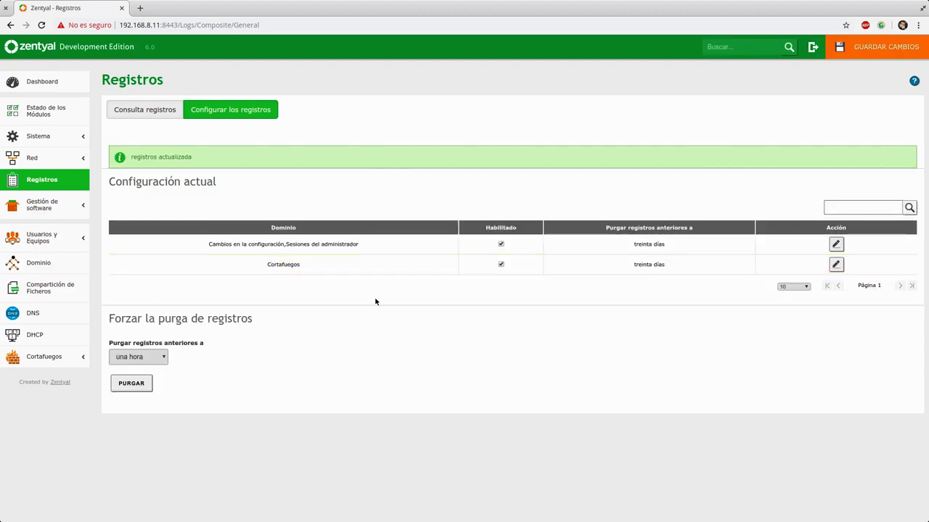
click(874, 47)
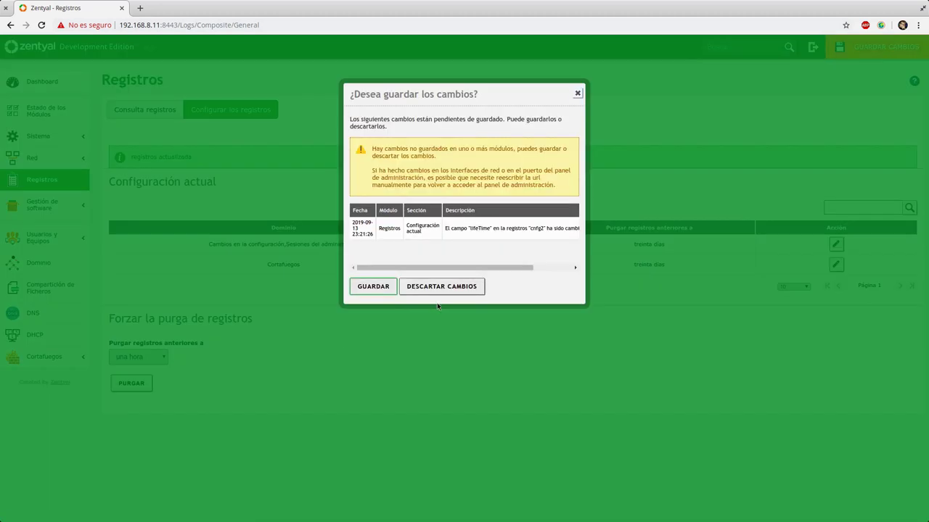
click(374, 287)
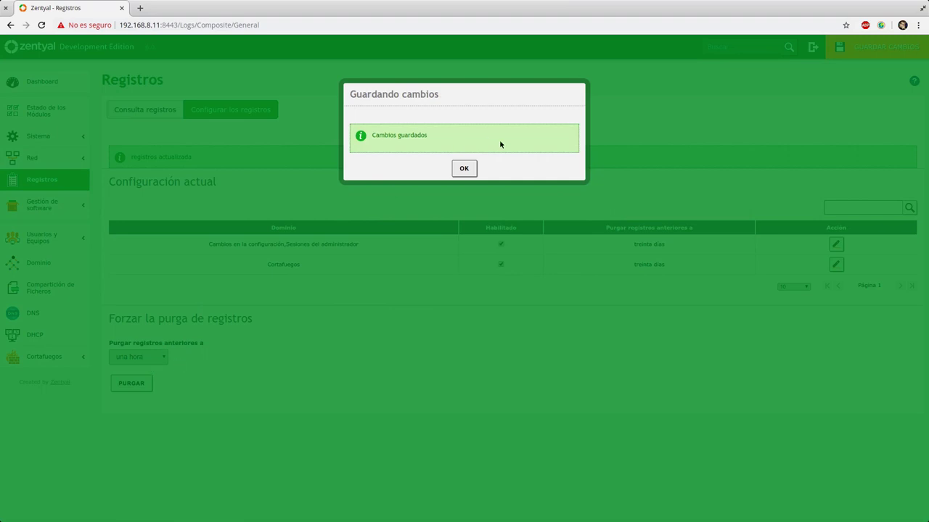
click(463, 169)
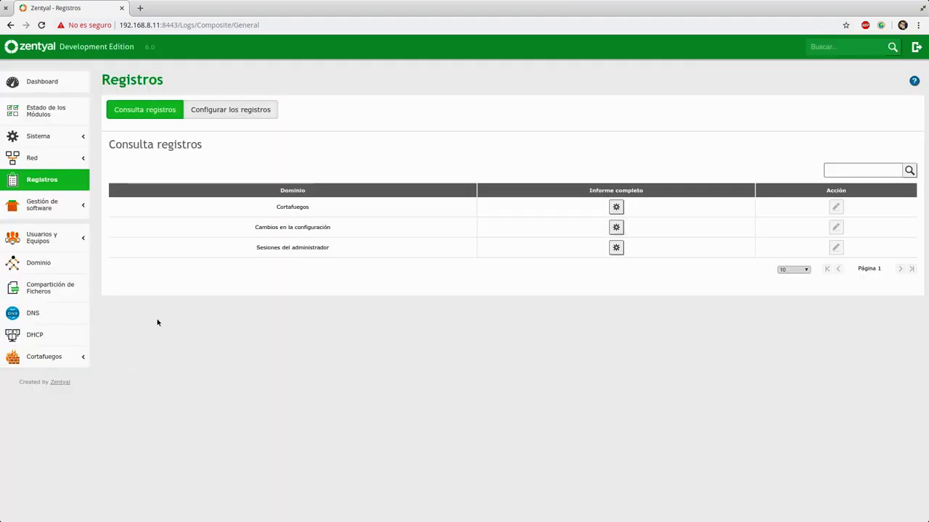
Review the periods offered for forcing a log purge in the log configuration, without purging anything
click(247, 111)
click(138, 319)
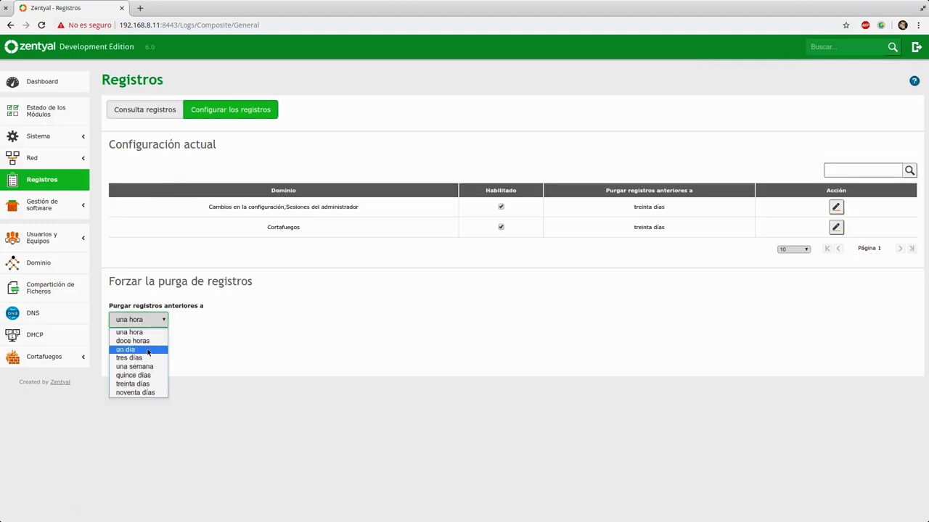
click(423, 316)
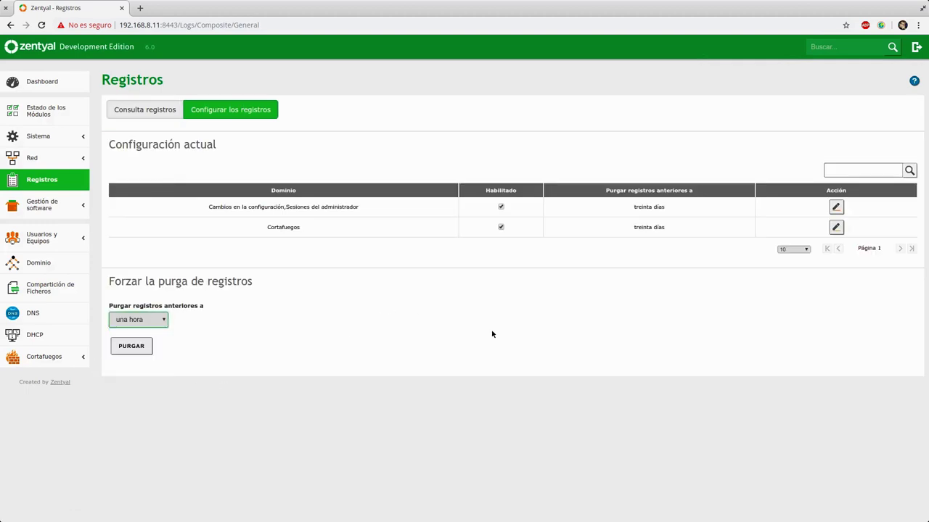
Open the full Cortafuegos report from the log query and go to the second page of its records
click(159, 109)
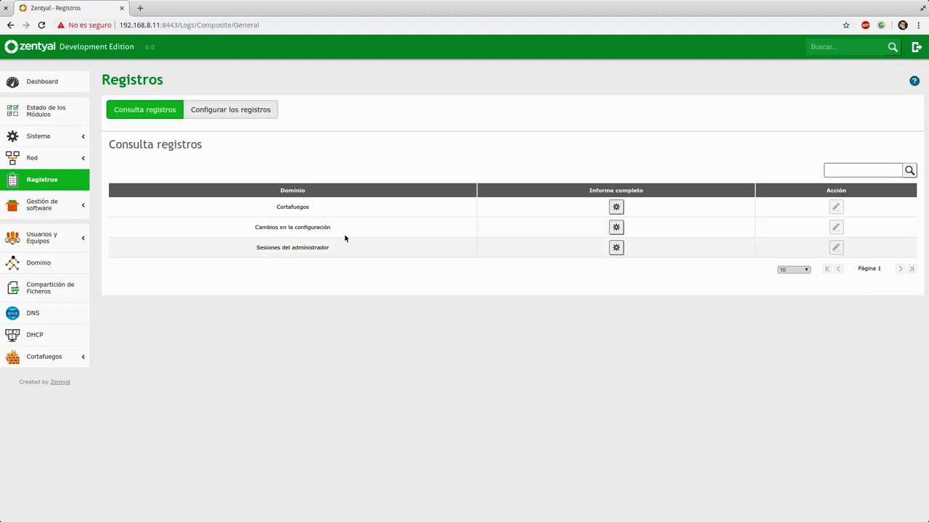
click(616, 207)
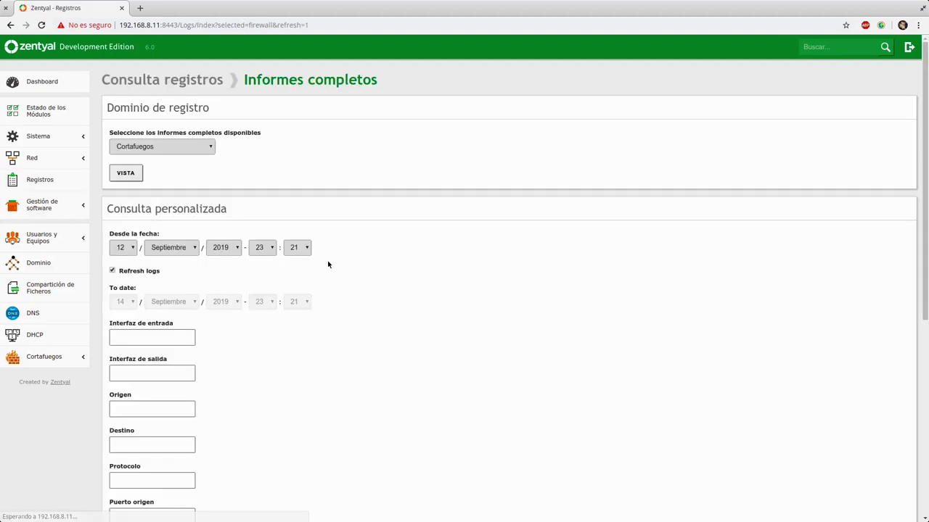
scroll(202, 355, down, 3)
scroll(202, 355, down, 3)
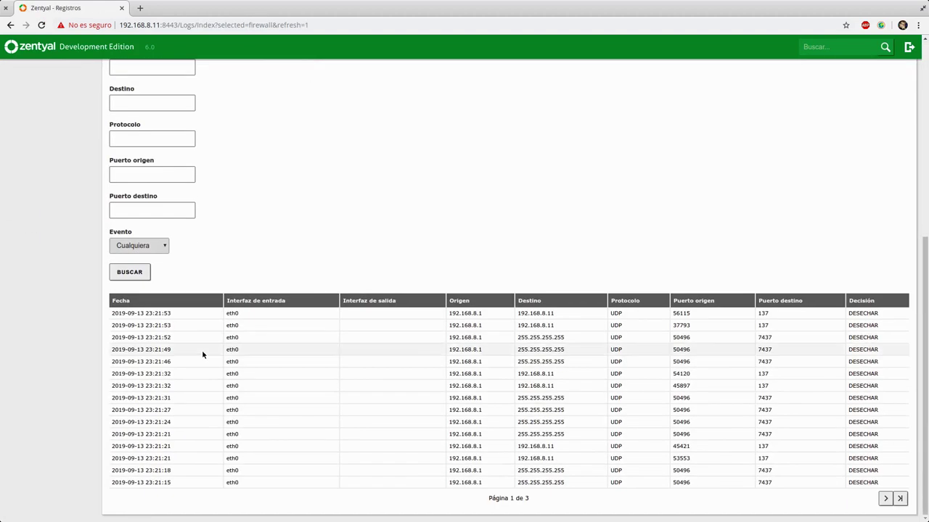
click(885, 498)
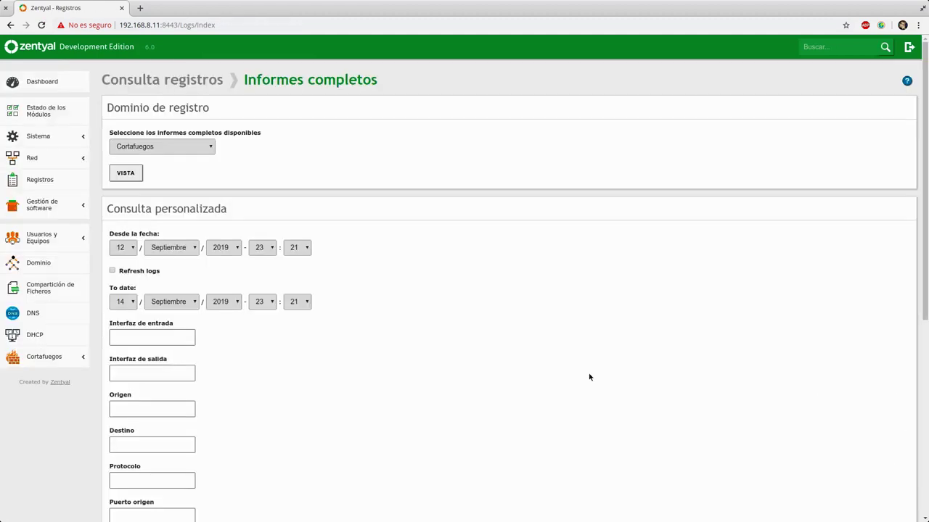
scroll(595, 392, down, 5)
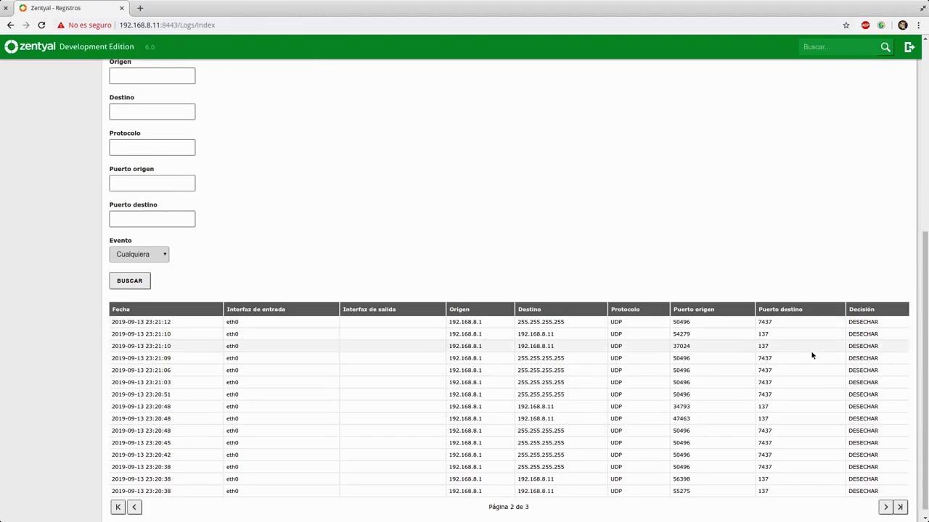
Examine the destination, protocol and decision values of the firewall records
drag(556, 335, 472, 333)
drag(528, 333, 629, 382)
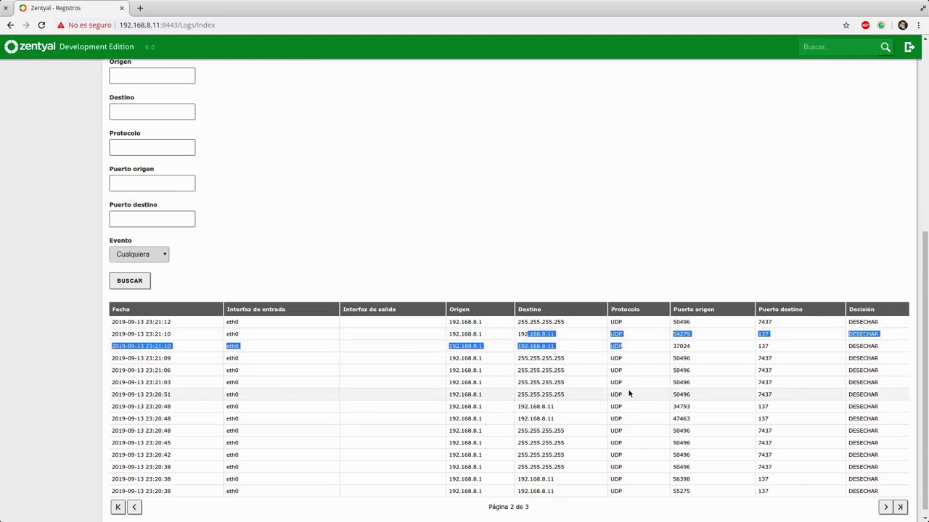
click(629, 391)
drag(868, 358, 871, 498)
Switch the full report to Sesiones del administrador and view its records
scroll(234, 194, up, 2)
scroll(234, 195, up, 4)
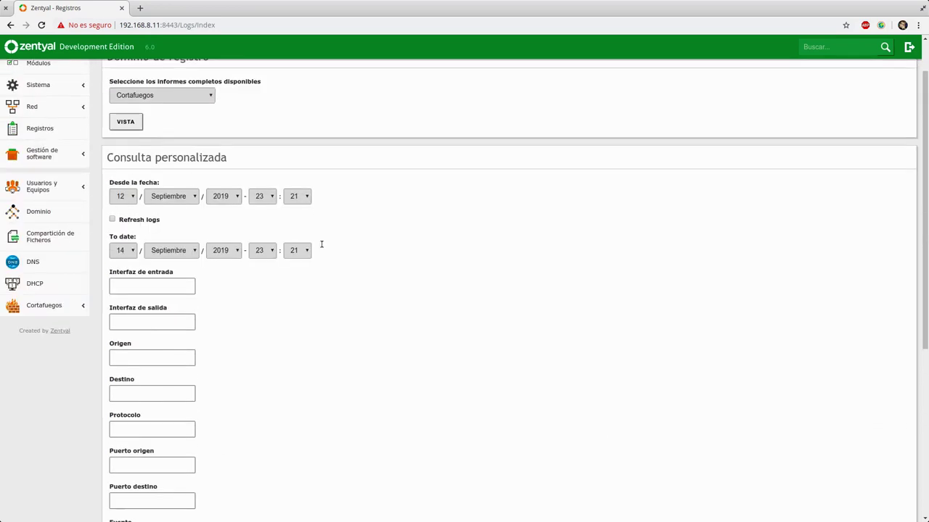
scroll(334, 240, up, 2)
click(158, 148)
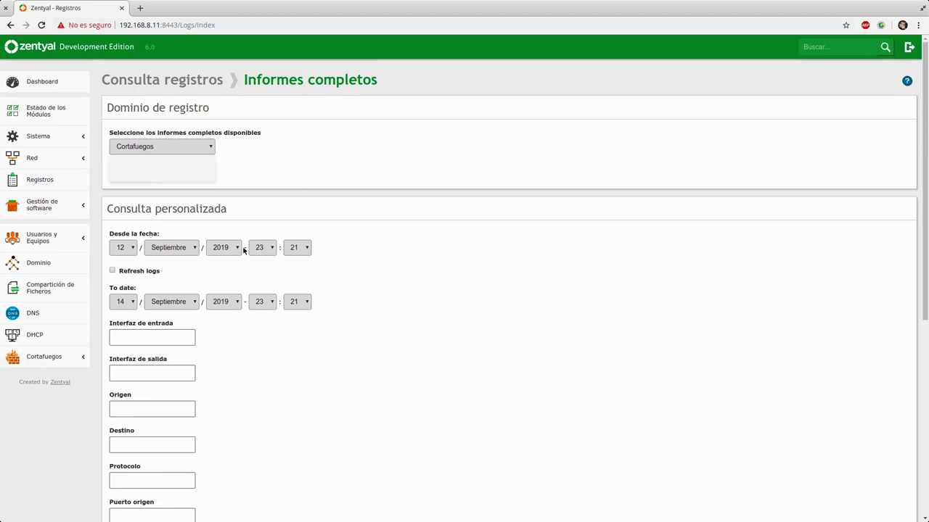
click(180, 168)
click(138, 173)
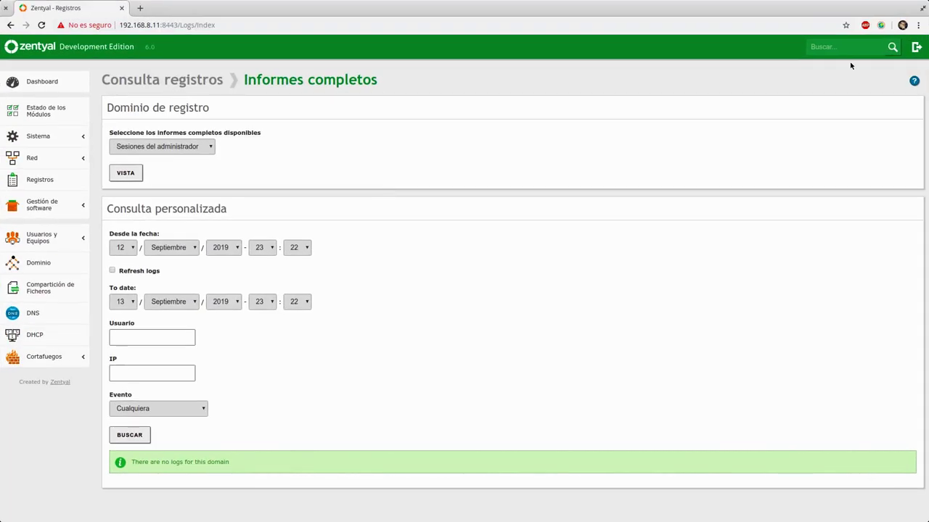
Log out of the administration session and log back in with the account's username and password
click(914, 47)
click(379, 142)
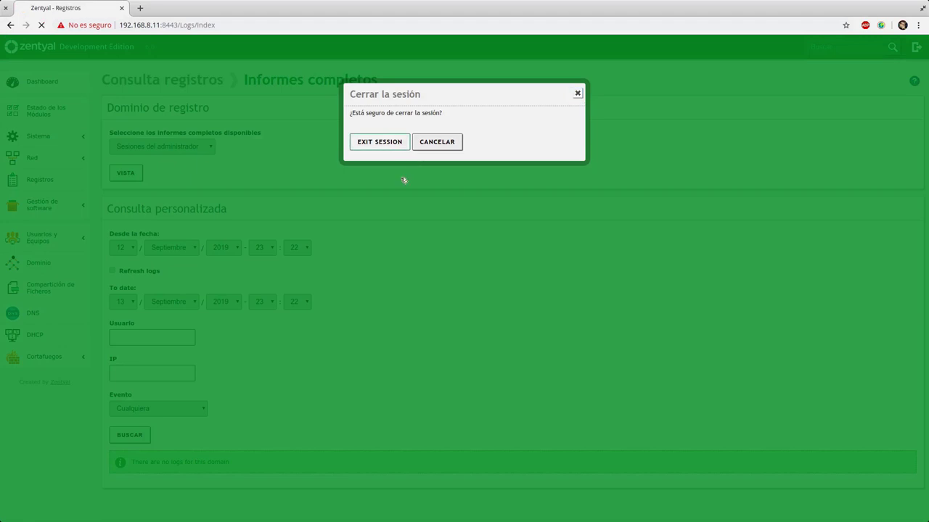
text(soporte)
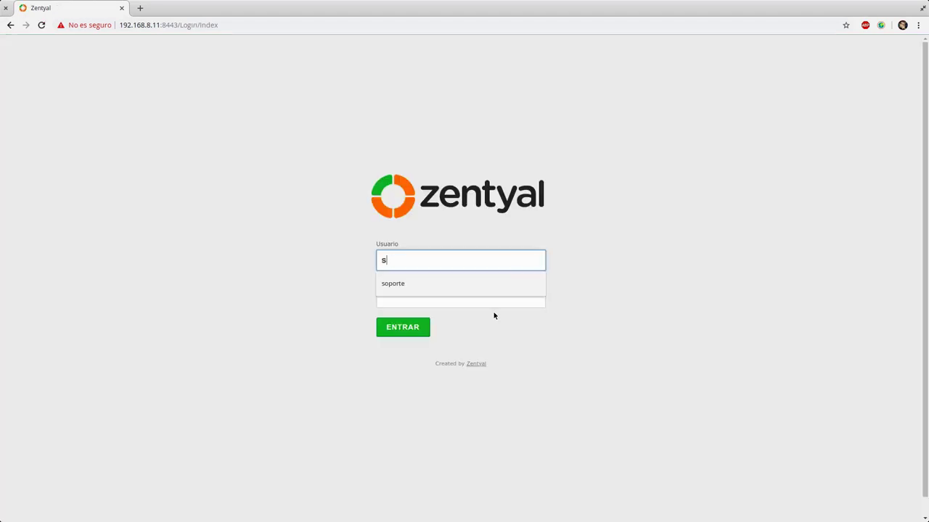
key(Tab)
text(•••••••••)
key(Return)
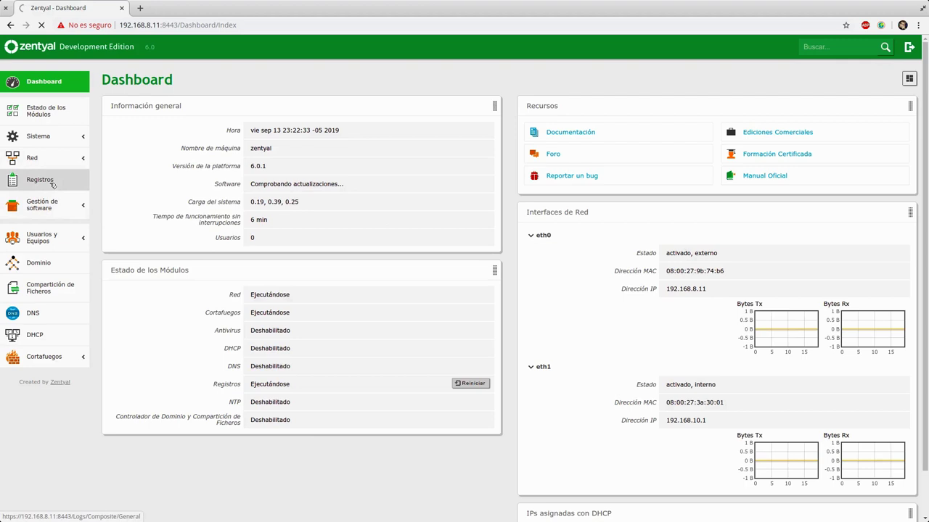
Return to Registros, display the full Sesiones del administrador report and examine the IP address of its records
scroll(419, 310, down, 1)
scroll(418, 309, down, 1)
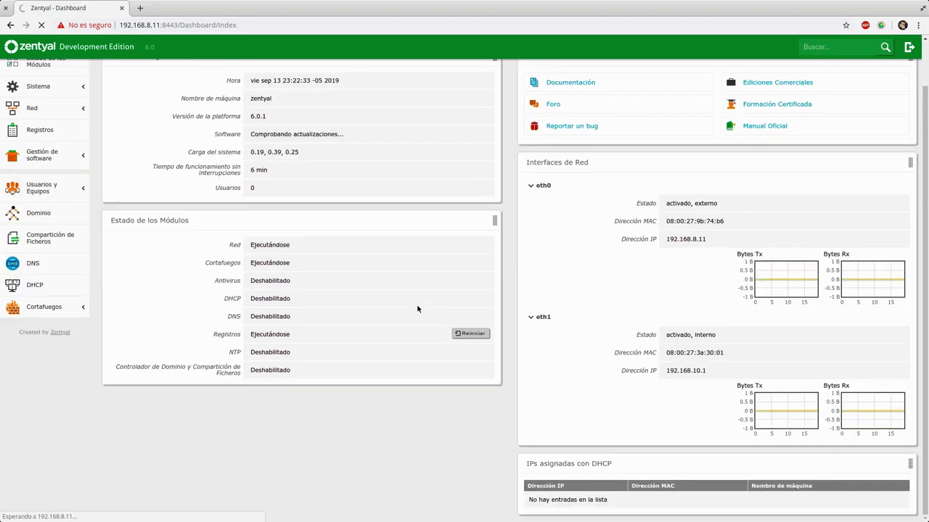
scroll(417, 304, up, 2)
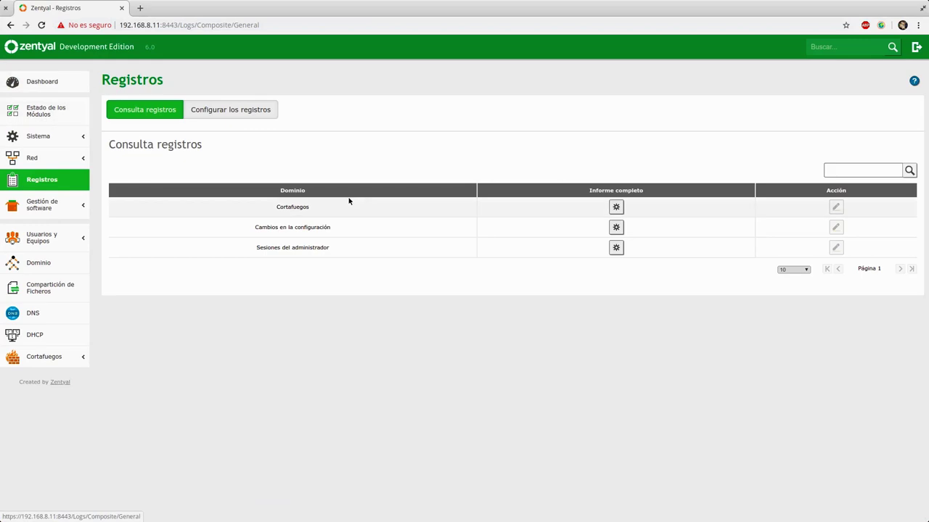
click(616, 208)
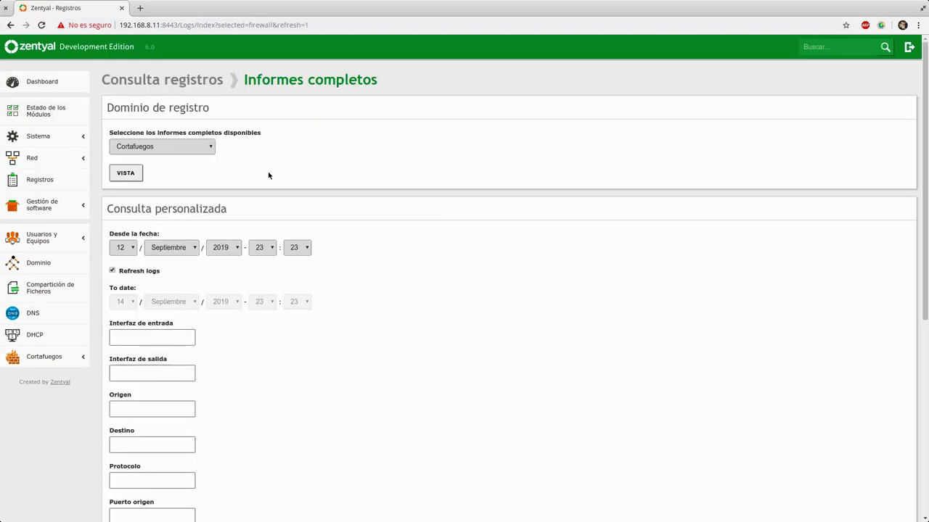
click(175, 146)
click(158, 169)
click(128, 172)
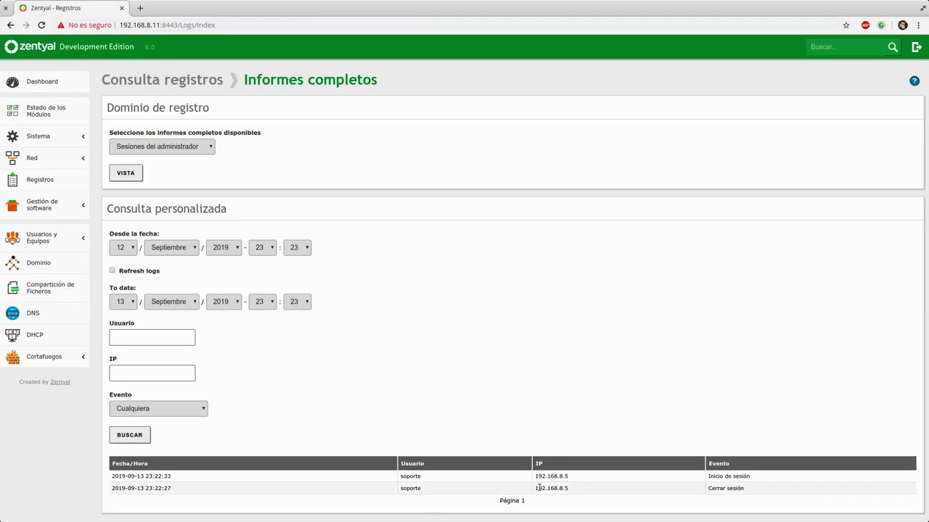
double_click(566, 488)
Switch the full report to Cambios en la configuración and examine the recorded sections and events
click(174, 147)
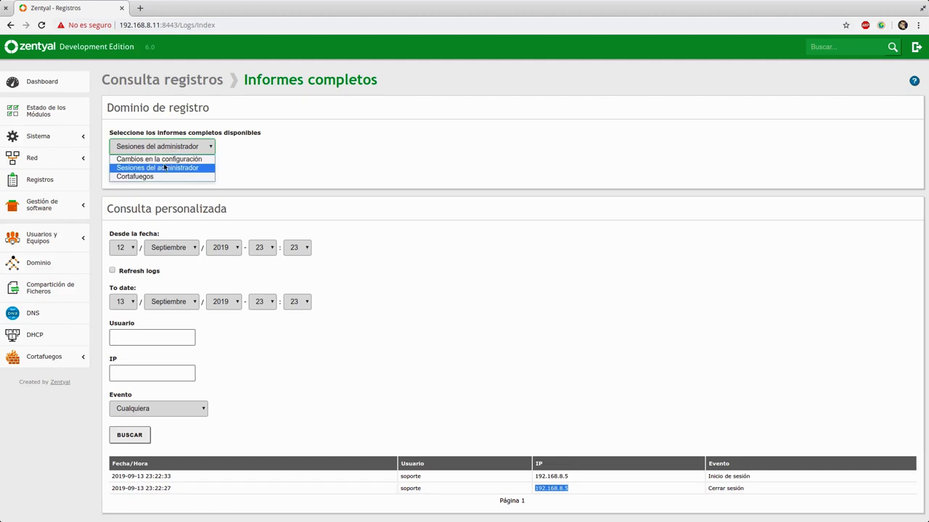
click(156, 159)
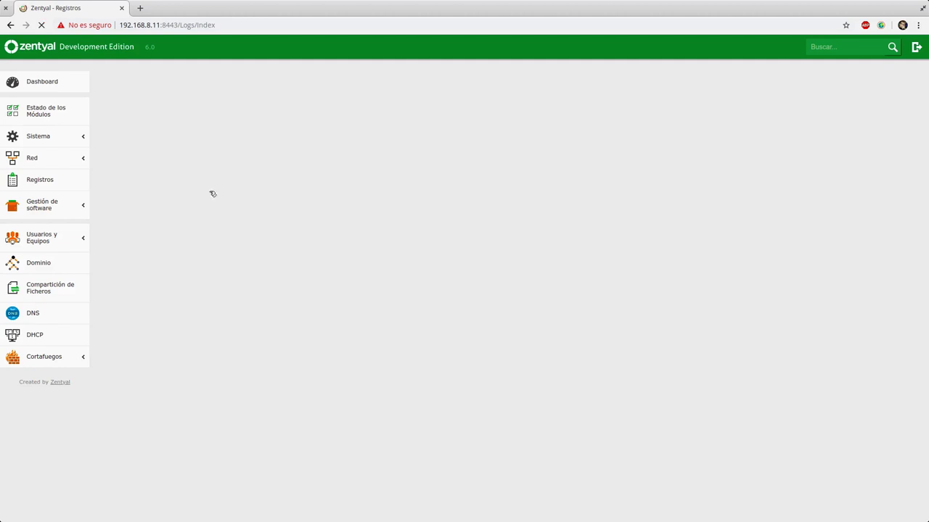
scroll(272, 280, down, 2)
drag(422, 479, 473, 482)
drag(537, 485, 560, 490)
scroll(75, 230, up, 2)
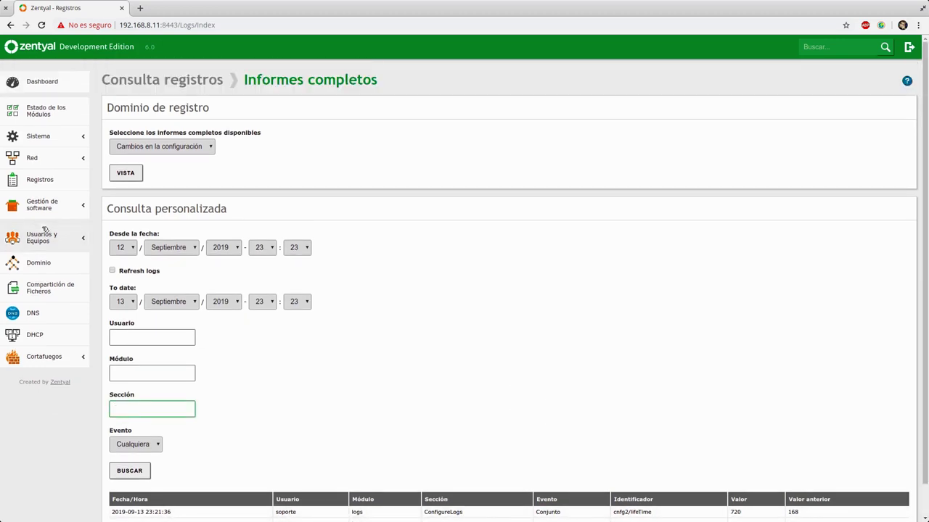
Reopen the full Cambios en la configuración report from Registros, and review the current log configuration
click(65, 178)
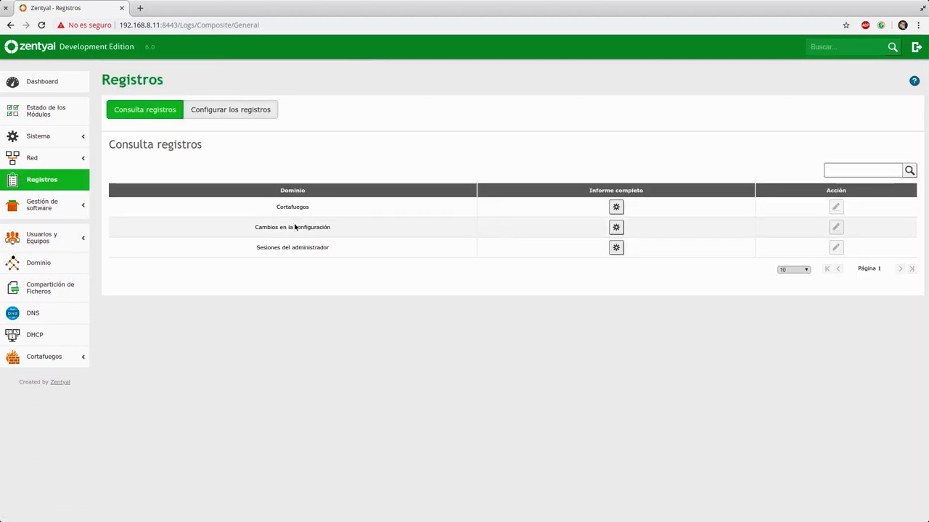
click(616, 227)
double_click(348, 321)
scroll(408, 337, down, 1)
scroll(392, 326, up, 1)
click(50, 181)
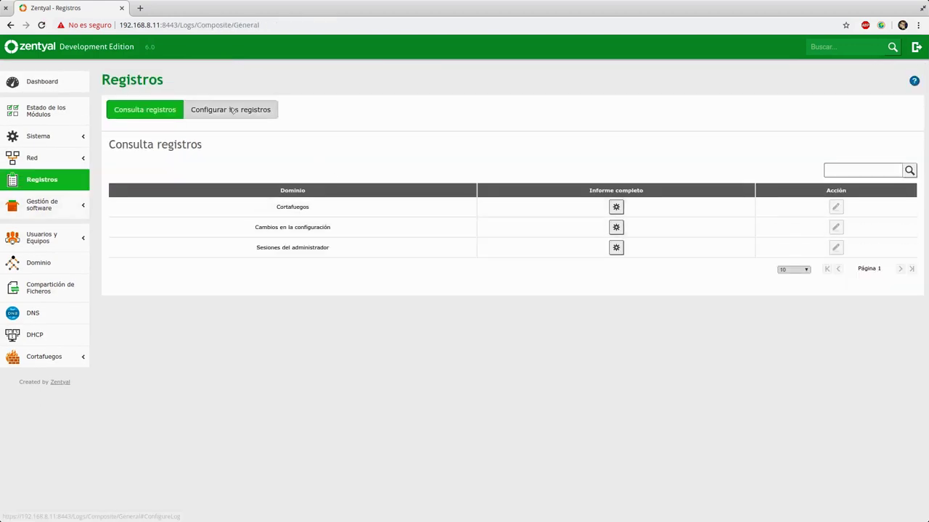
click(226, 110)
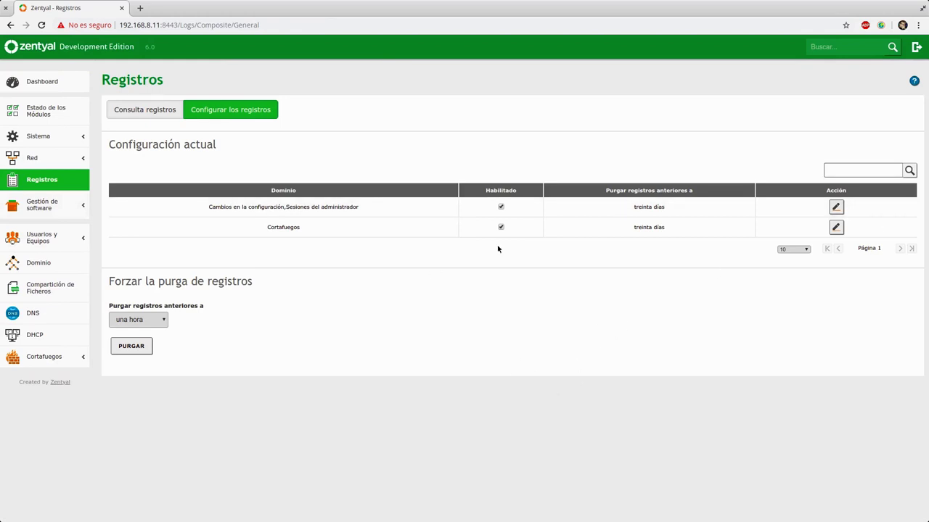
Install the Intrusion Prevention System component from the basic view of Componentes de Zentyal
click(77, 210)
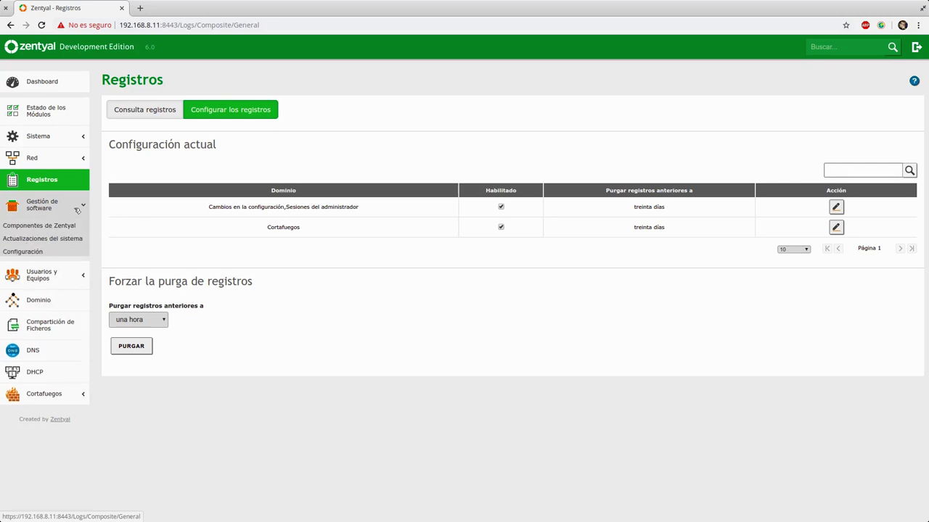
click(52, 231)
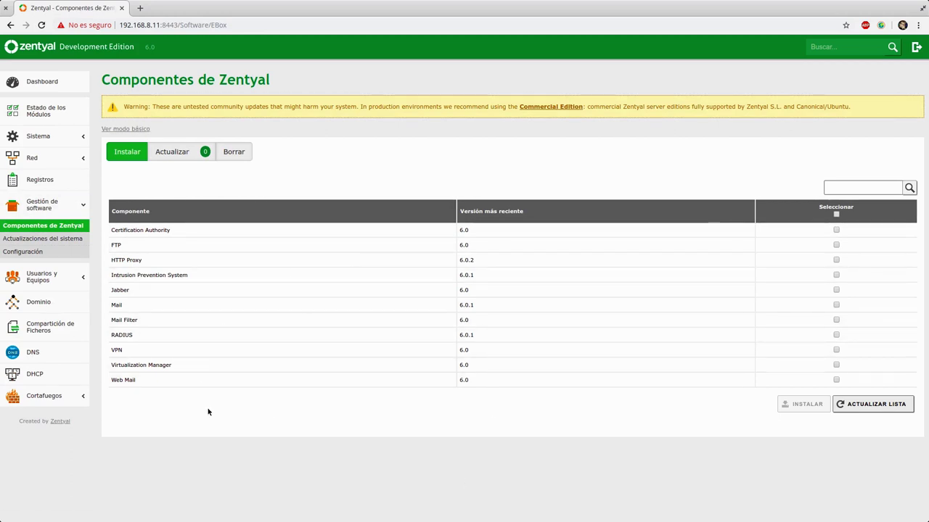
click(138, 128)
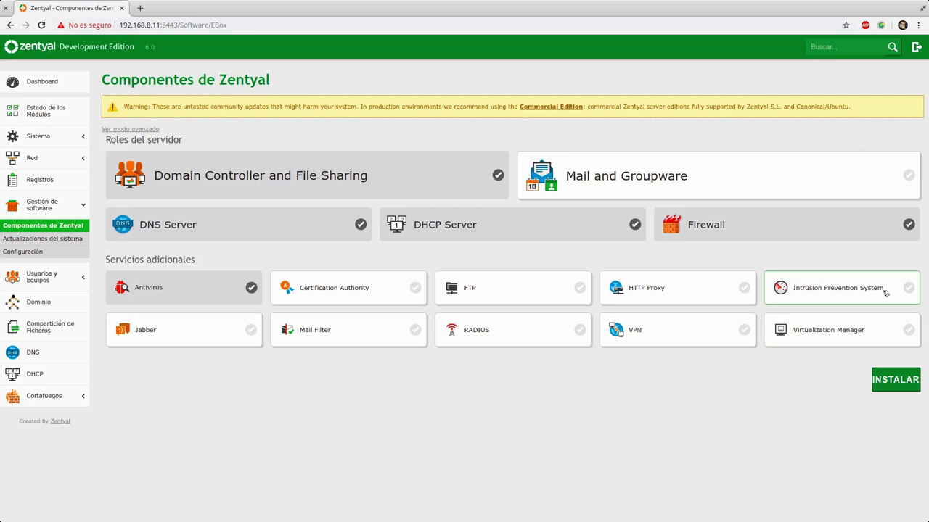
click(909, 294)
click(875, 373)
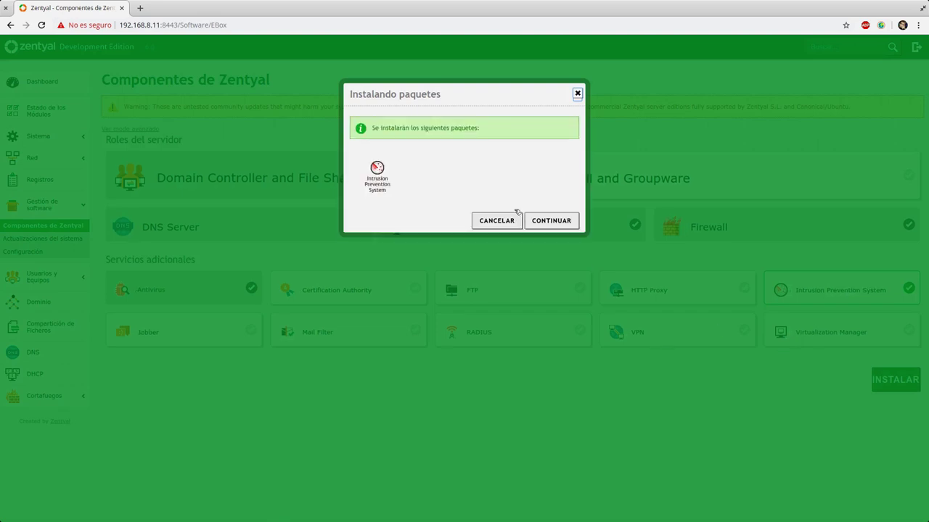
click(549, 221)
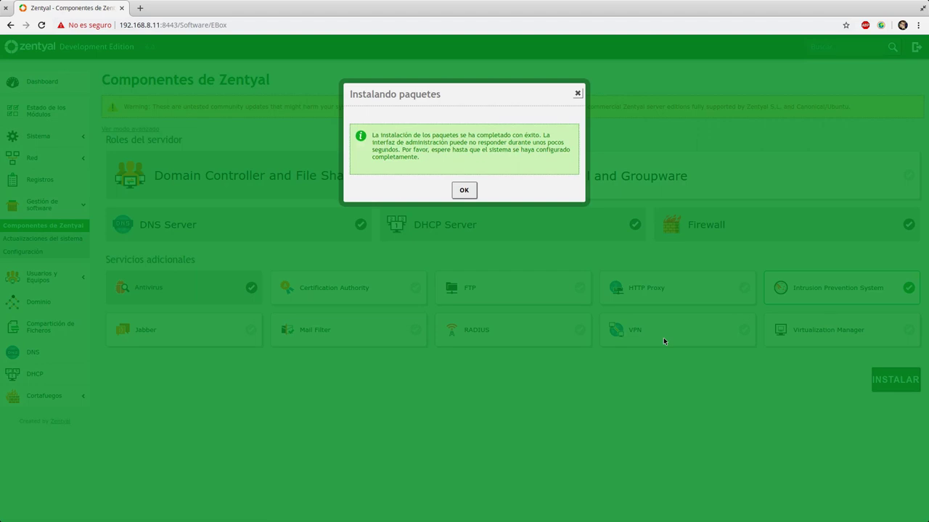
click(464, 193)
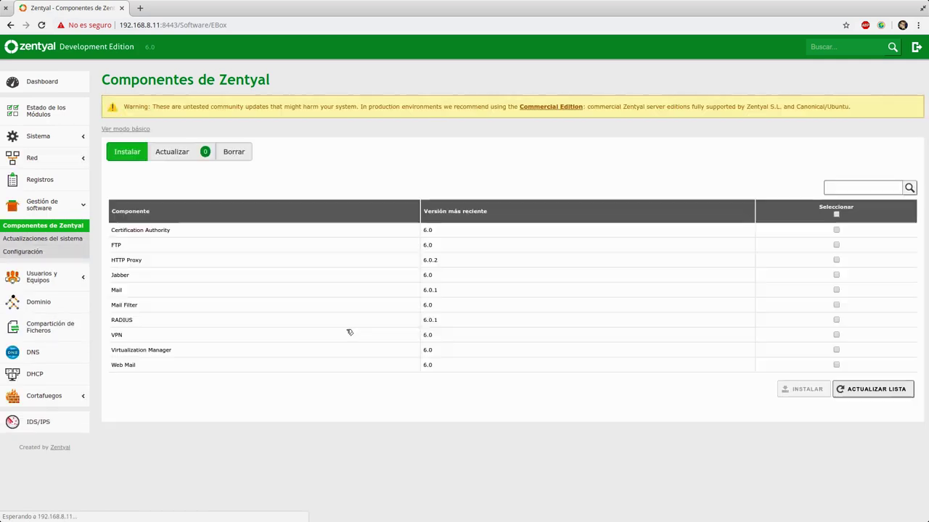
Open Actualizaciones del sistema and examine the components listed for updating
click(32, 421)
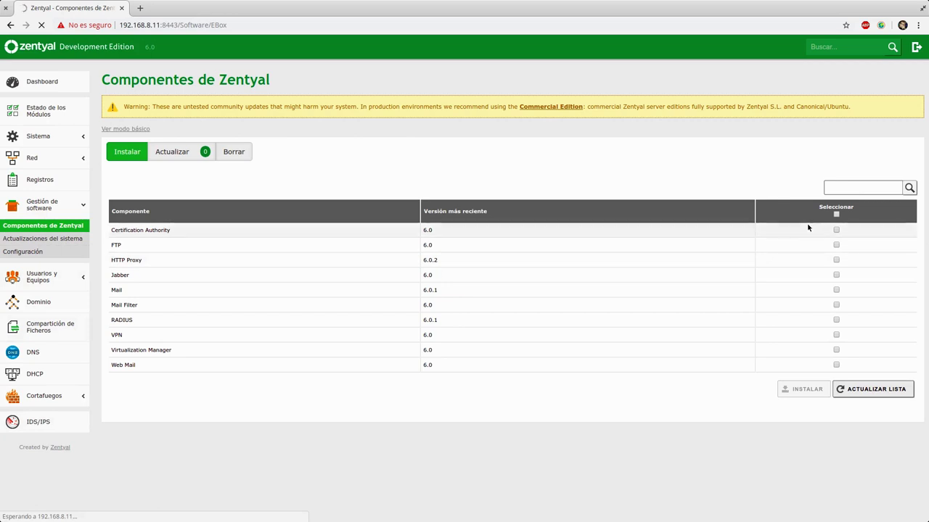
click(836, 231)
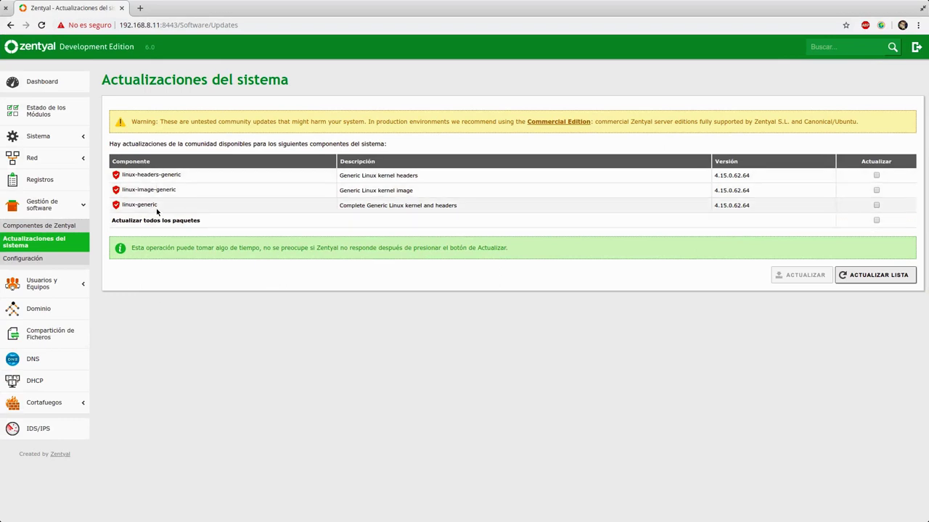
drag(158, 209, 661, 184)
click(660, 184)
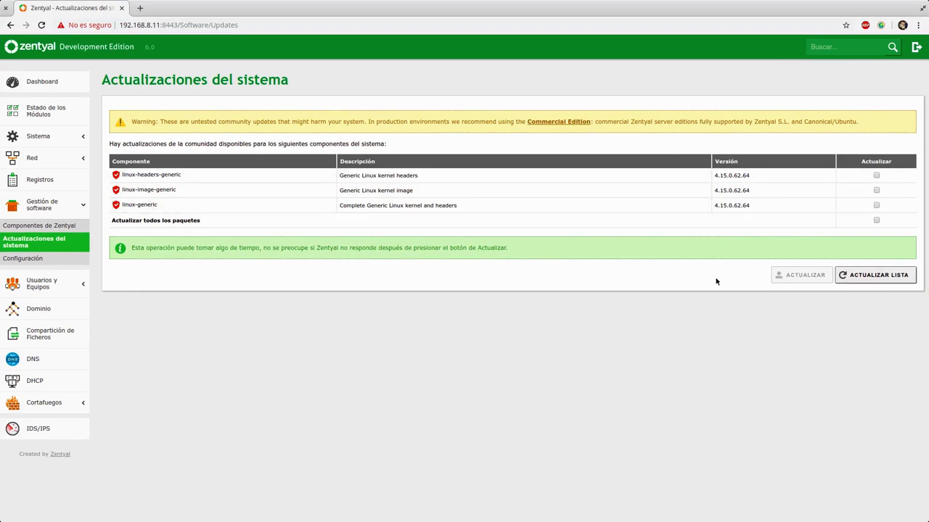
Select all system packages for updating and clear the selection again
click(875, 220)
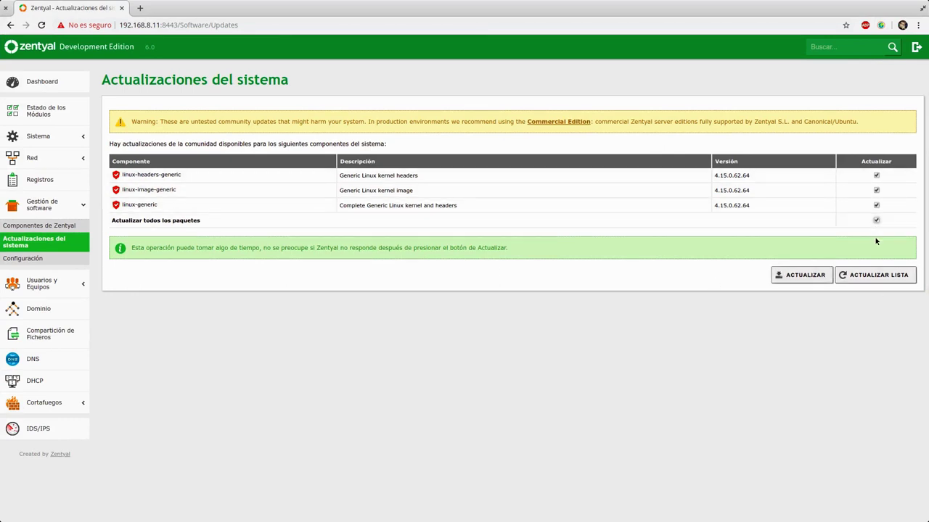
click(876, 220)
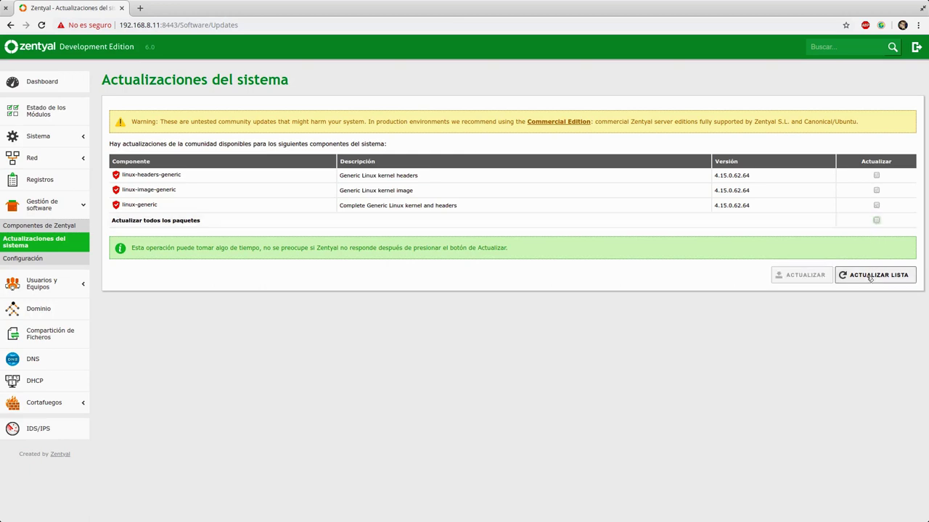
Refresh the list of available system updates and select all packages for updating
click(864, 275)
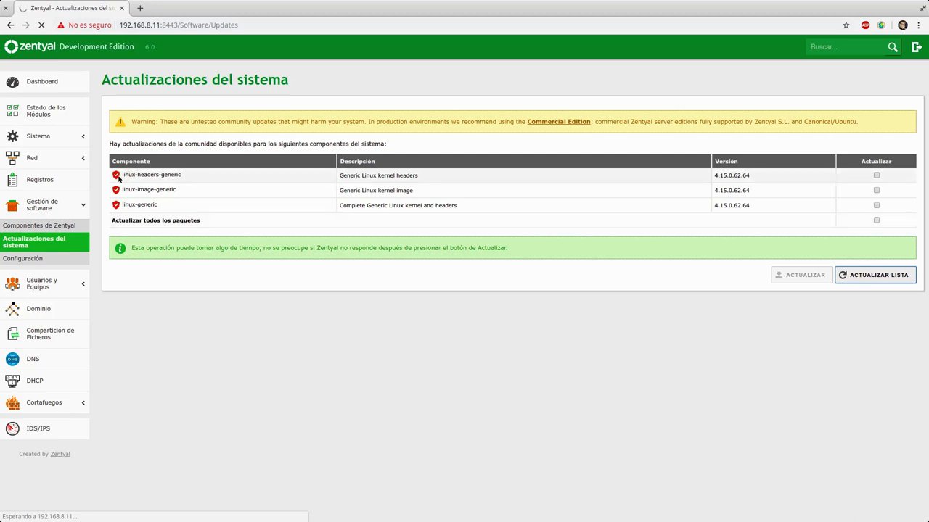
mouse_move(116, 177)
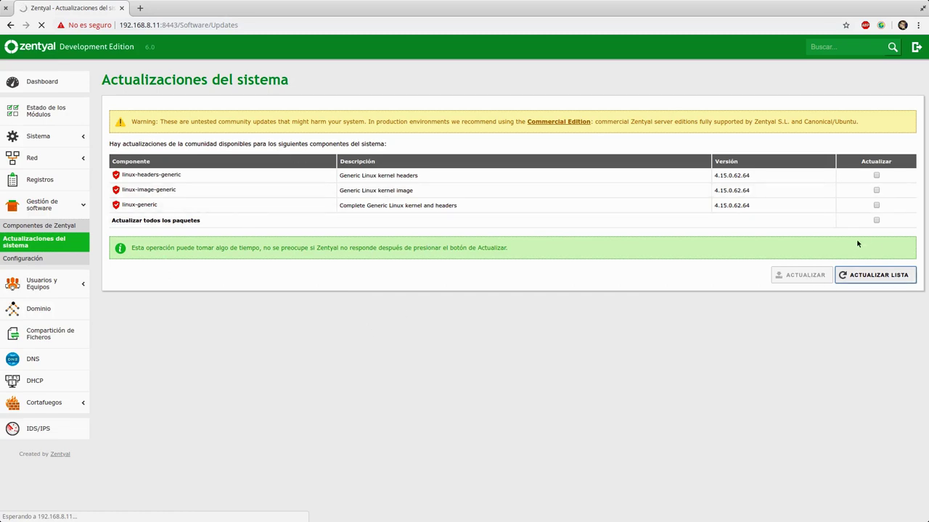
click(876, 220)
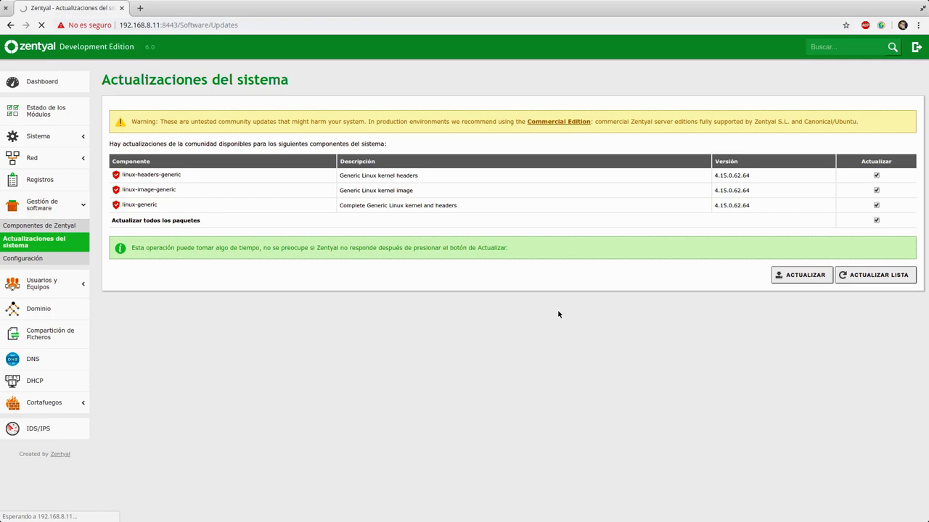
Enable automatic software updates in the software management configuration and save the changes
click(141, 152)
click(148, 173)
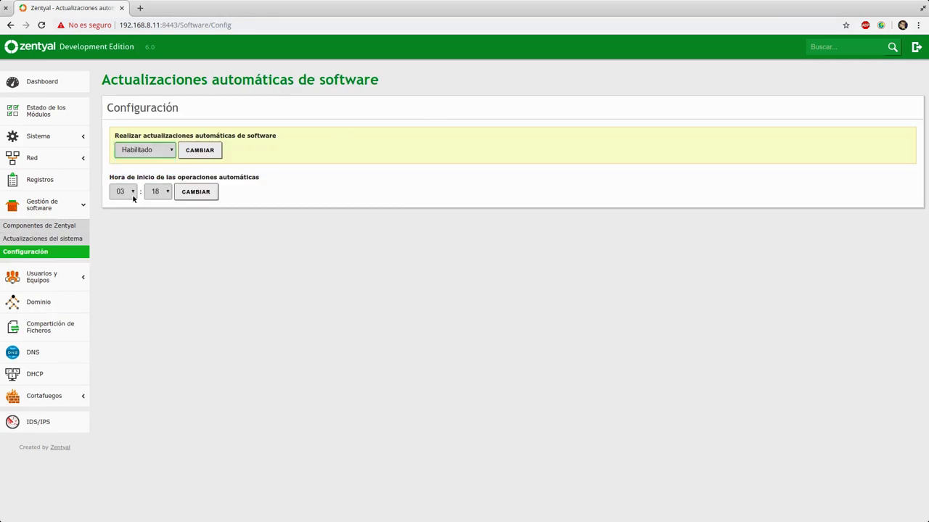
click(133, 193)
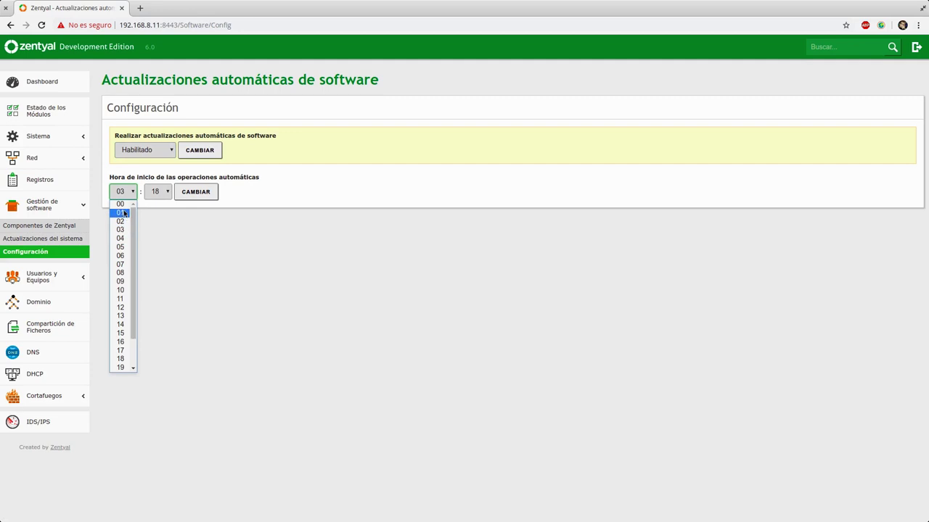
click(121, 203)
click(156, 192)
click(156, 206)
click(205, 154)
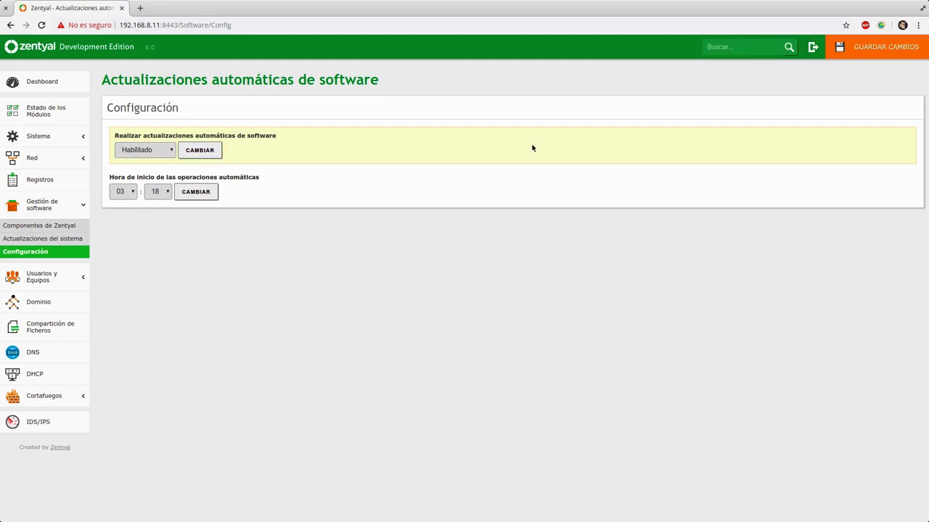
click(880, 49)
click(391, 191)
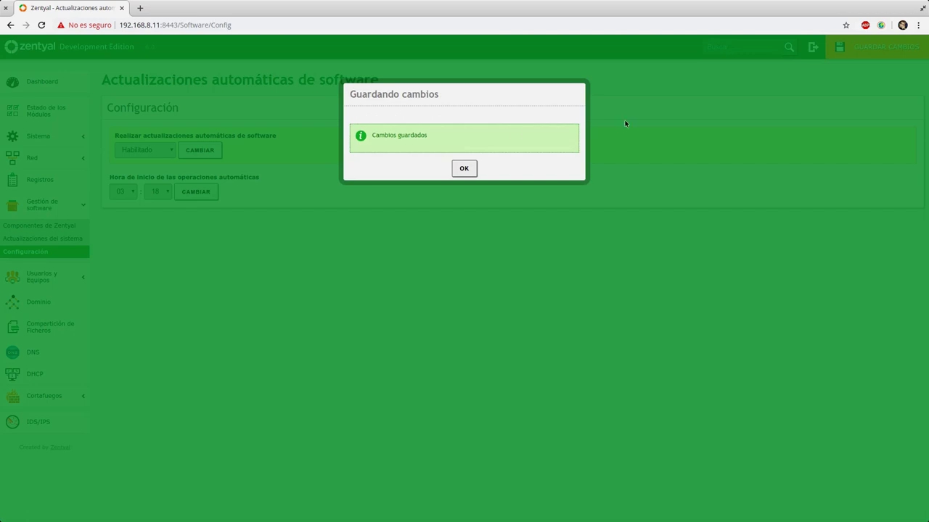
click(464, 168)
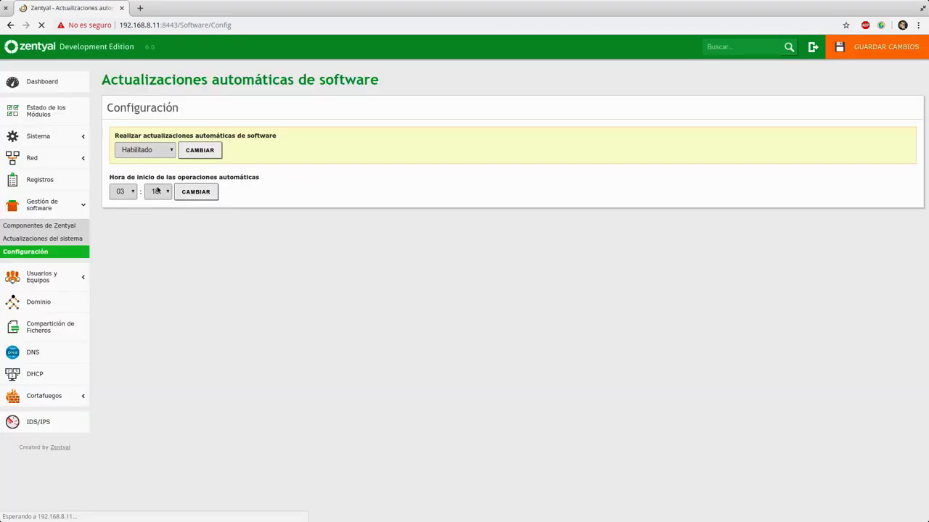
Set the start time of the automatic operations to 00:00 and save the changes
click(126, 191)
click(121, 204)
click(155, 193)
click(156, 205)
click(190, 193)
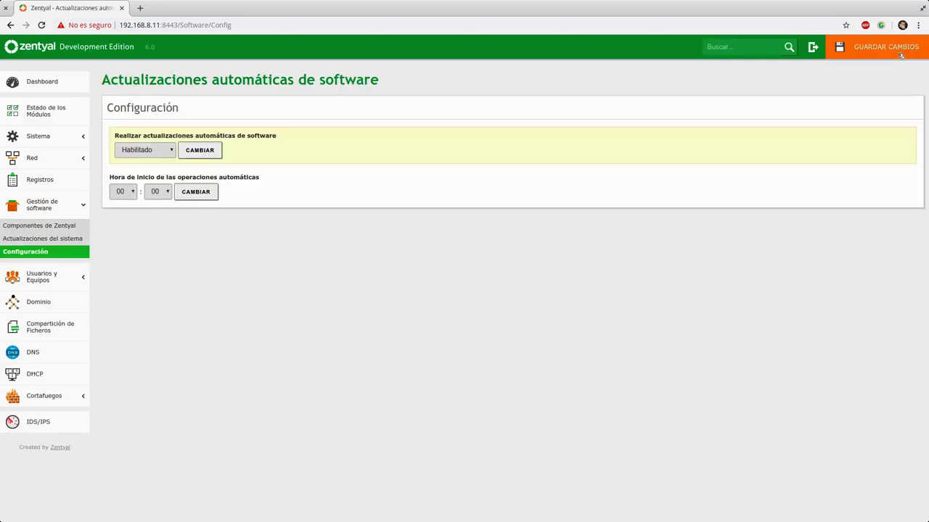
click(878, 46)
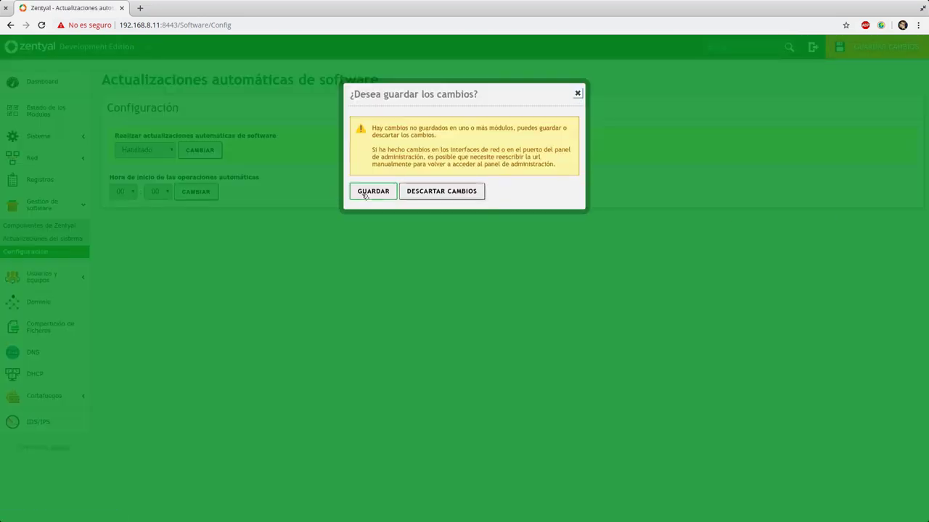
click(363, 193)
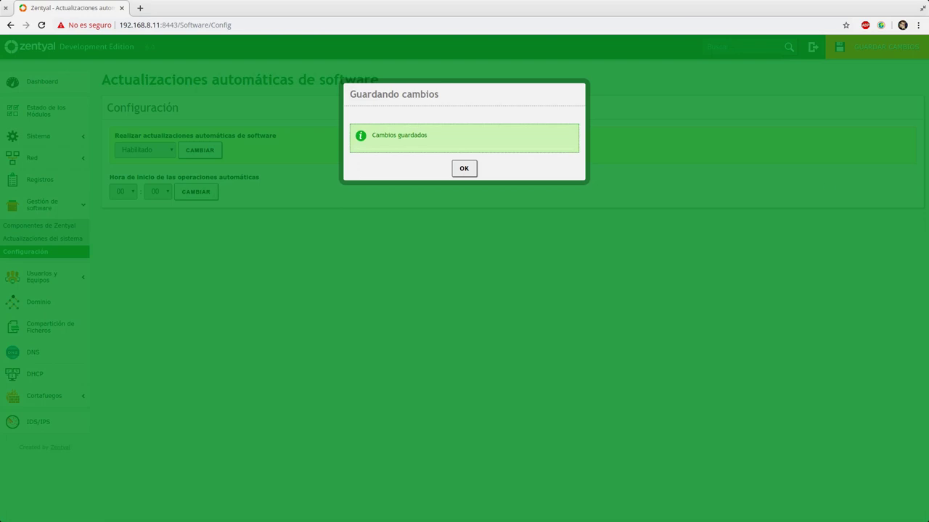
click(475, 172)
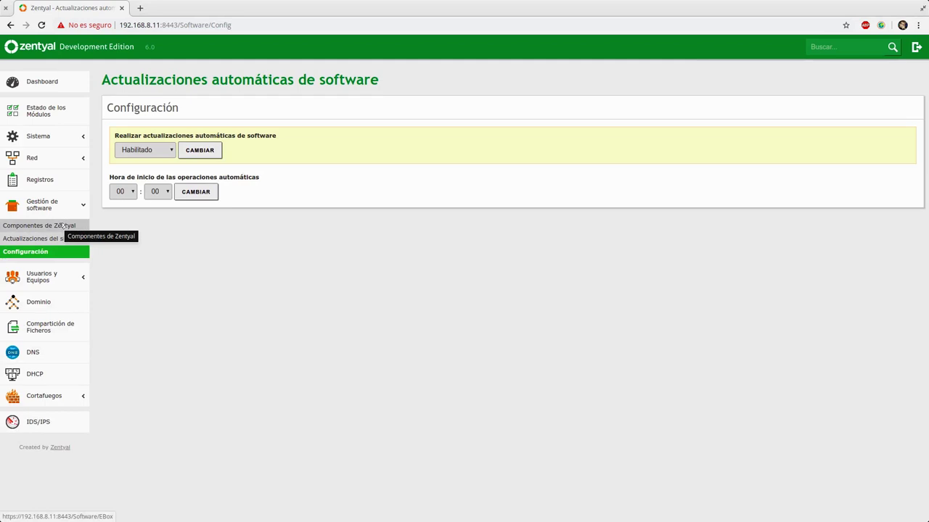
Enable the NTP module in Estado de los Módulos, accepting its system modifications, and save the changes
click(73, 226)
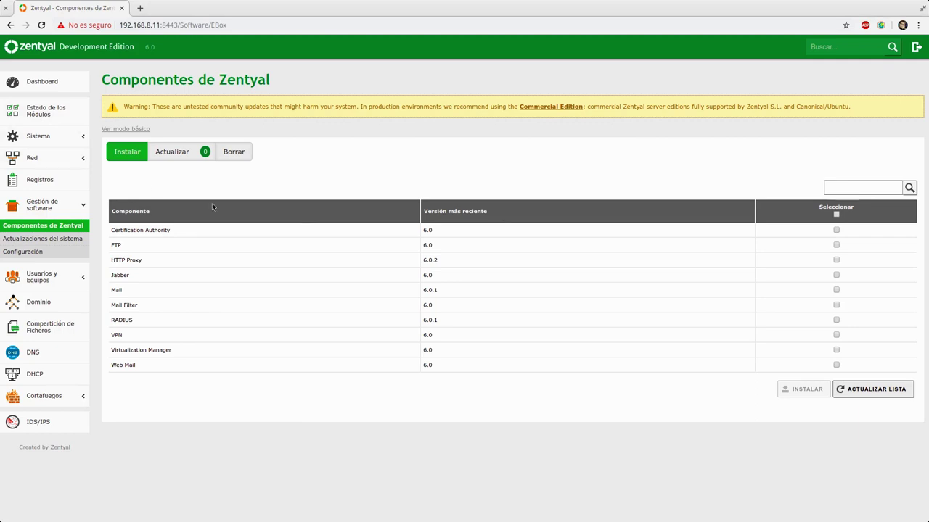
click(33, 115)
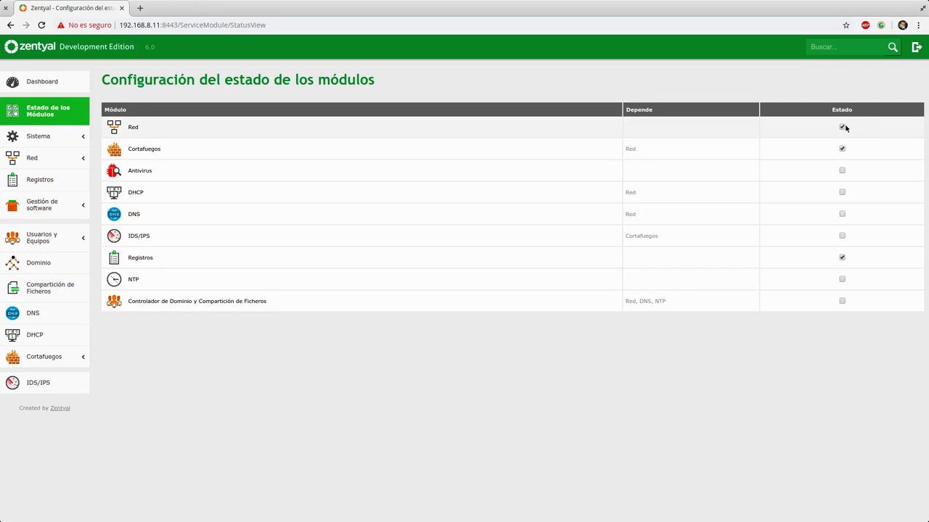
click(842, 256)
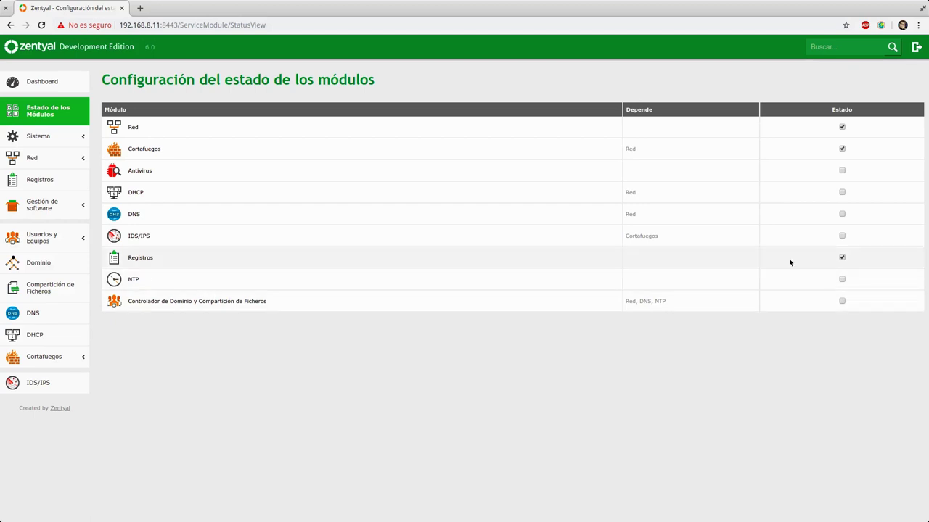
click(842, 280)
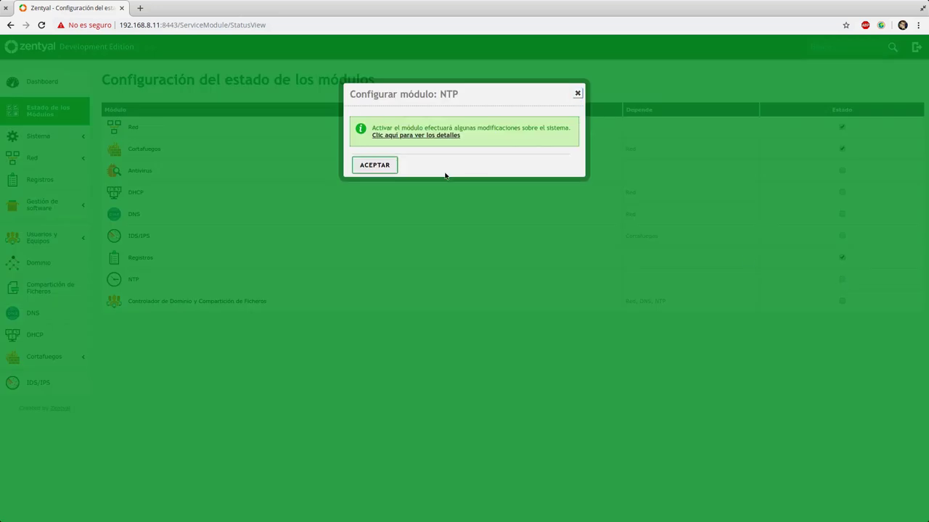
click(382, 164)
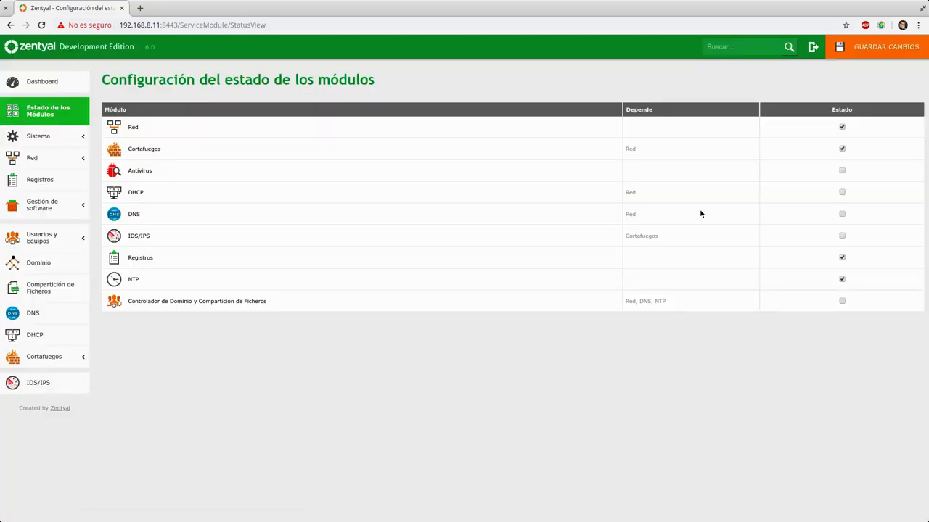
click(864, 50)
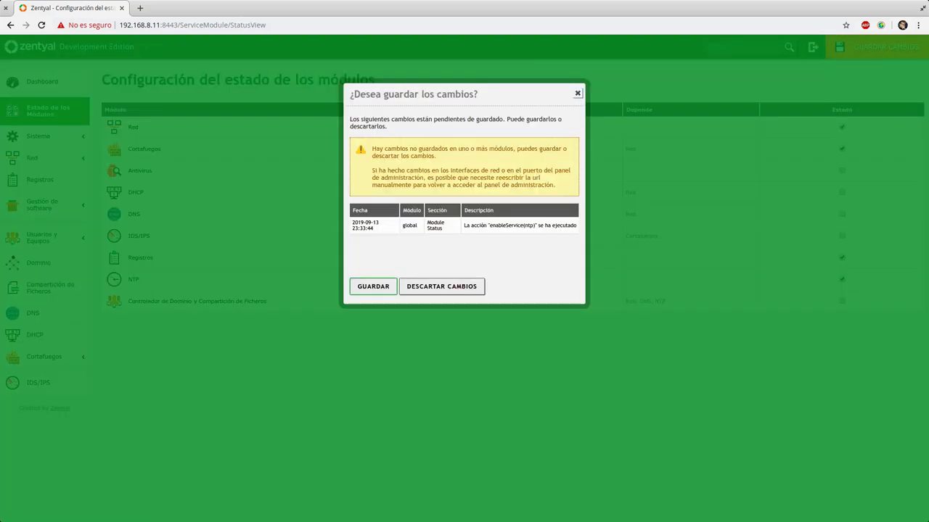
click(376, 286)
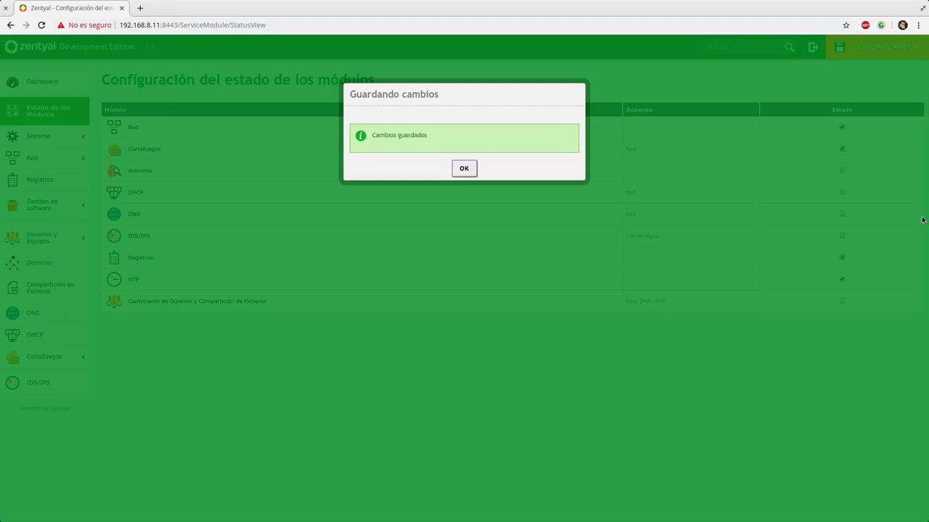
click(468, 177)
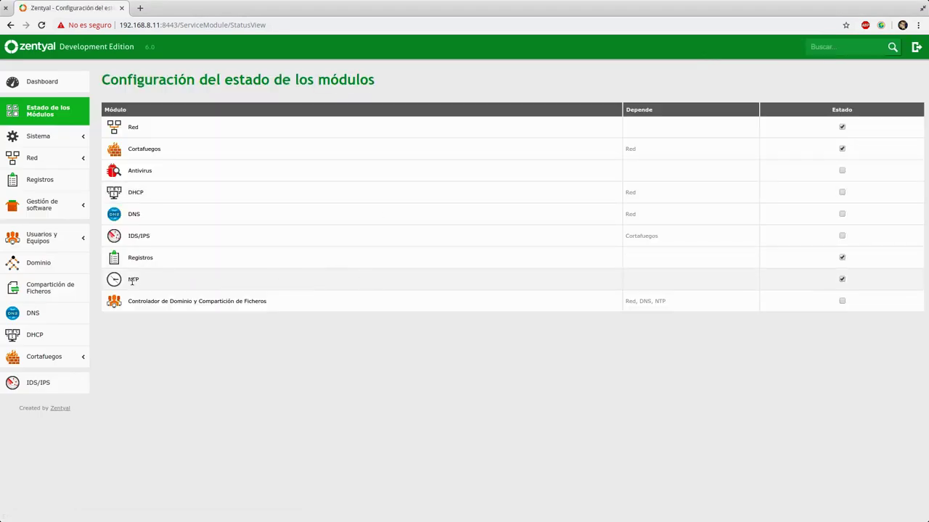
Open the full Cambios en la configuración report from Registros and examine the logged NTP service activation
click(81, 158)
click(56, 267)
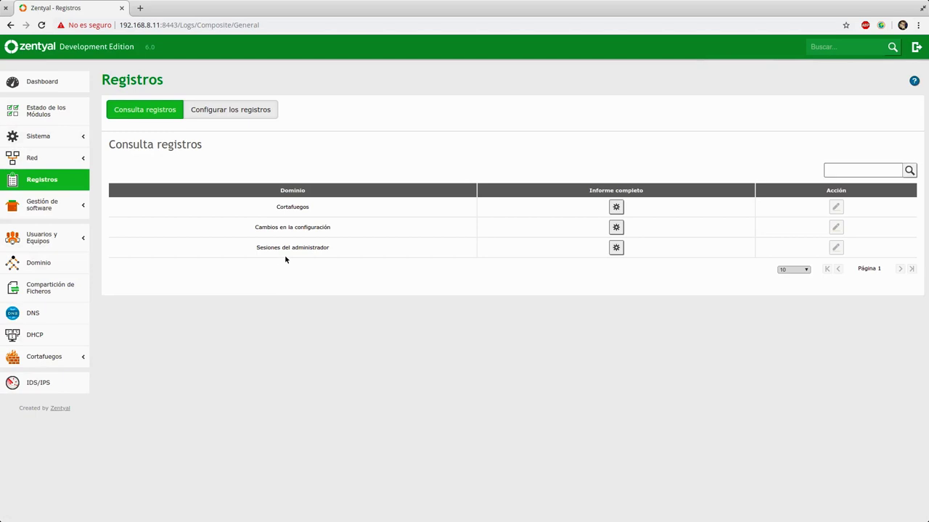
click(246, 110)
click(166, 109)
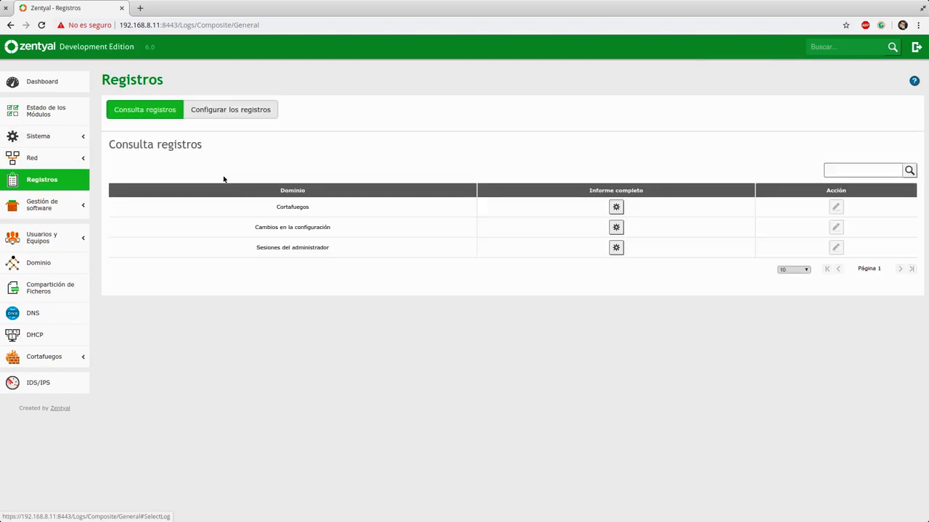
click(621, 231)
scroll(507, 268, down, 1)
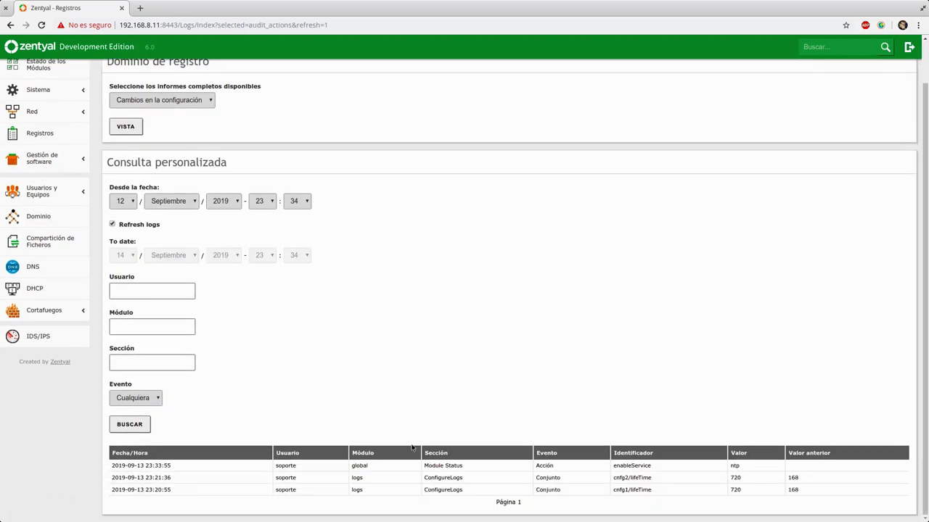
drag(356, 468, 556, 487)
drag(652, 466, 613, 467)
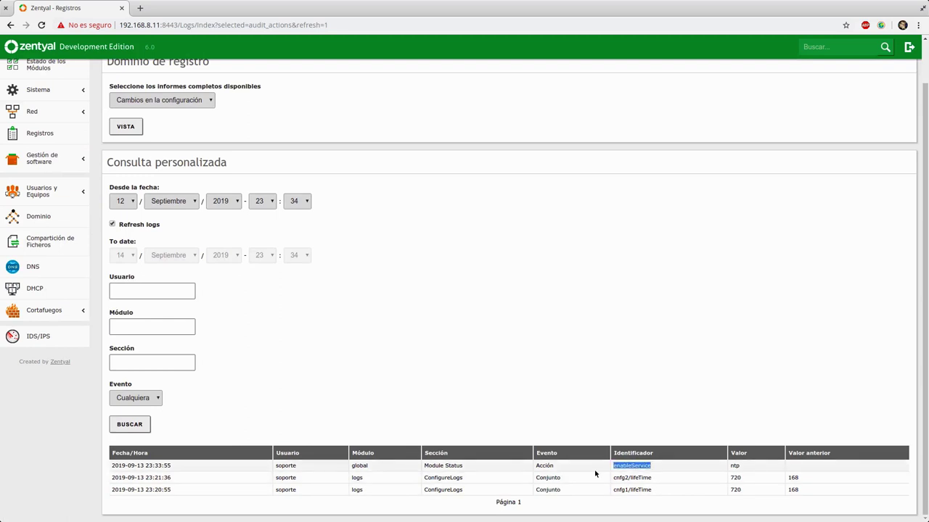
Display the full Sesiones del administrador report and examine the IP and event of its latest entry
scroll(426, 354, up, 1)
click(190, 145)
click(176, 164)
click(136, 176)
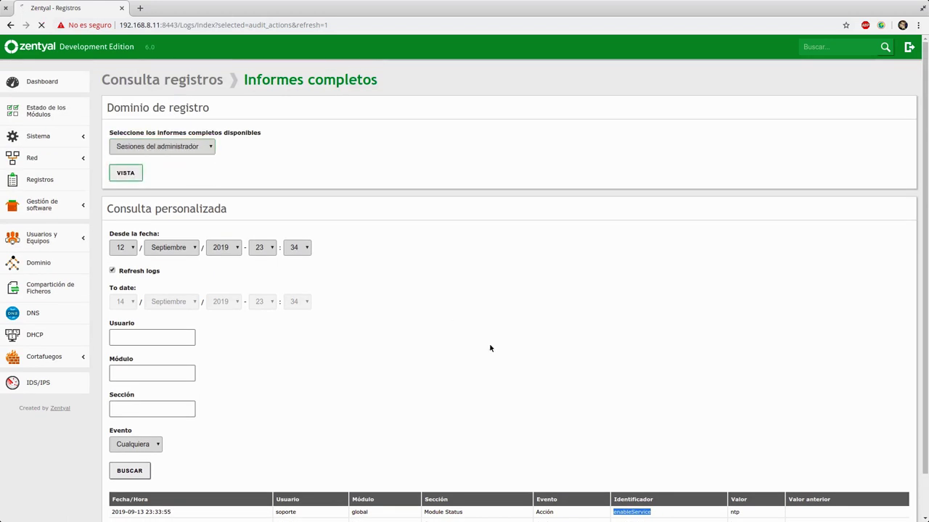
scroll(566, 431, down, 1)
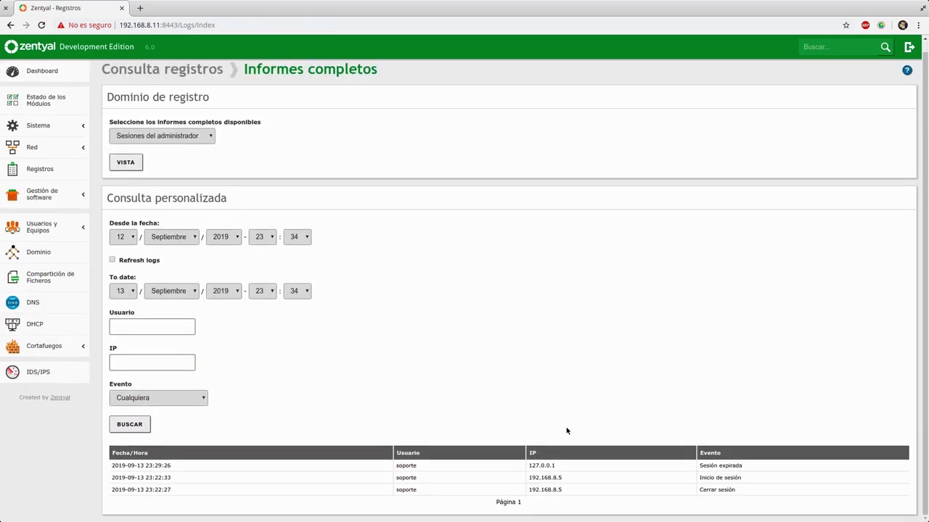
double_click(541, 466)
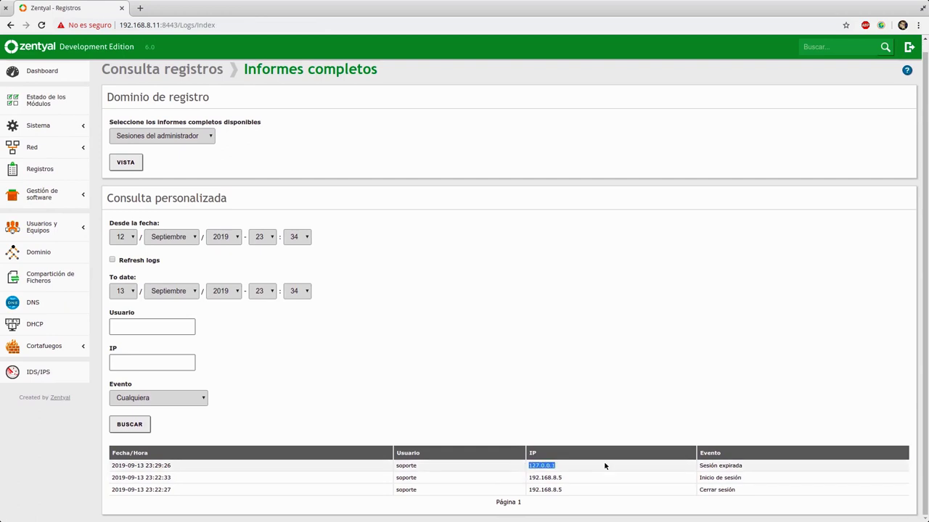
triple_click(734, 466)
scroll(249, 269, up, 1)
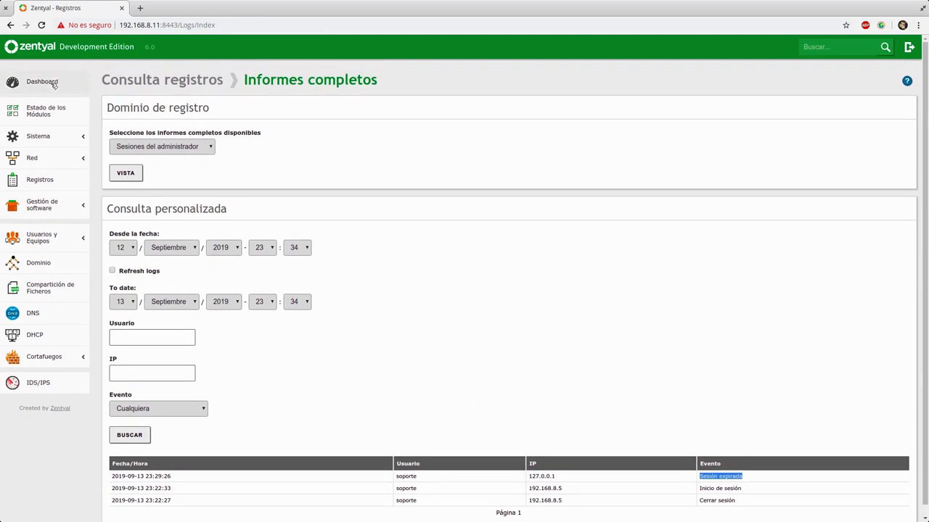
Review Componentes de Zentyal, and check the Software update status in the Dashboard's general information
click(65, 210)
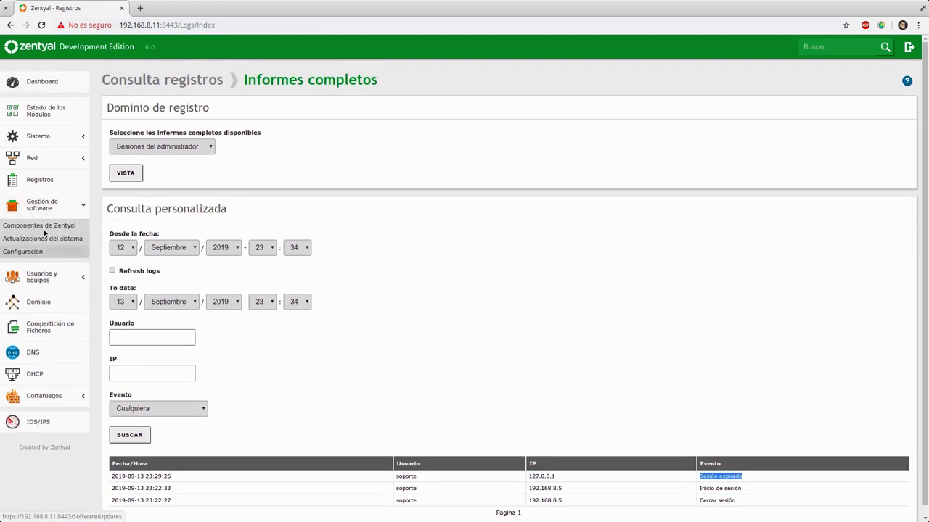
click(45, 228)
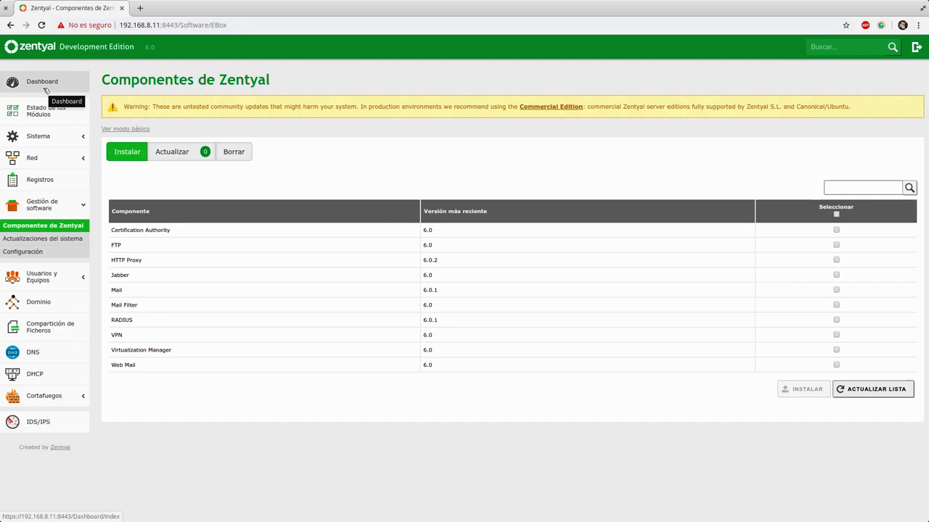
click(46, 90)
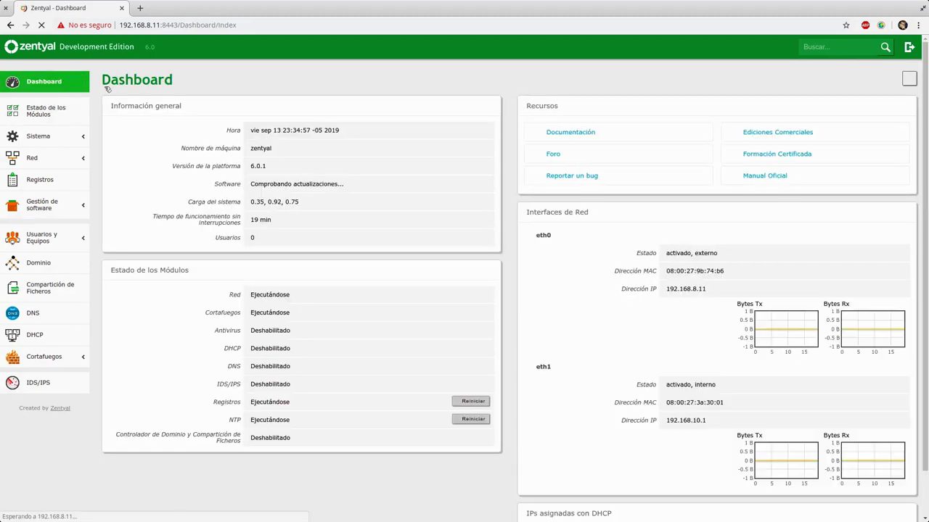
drag(250, 185, 368, 188)
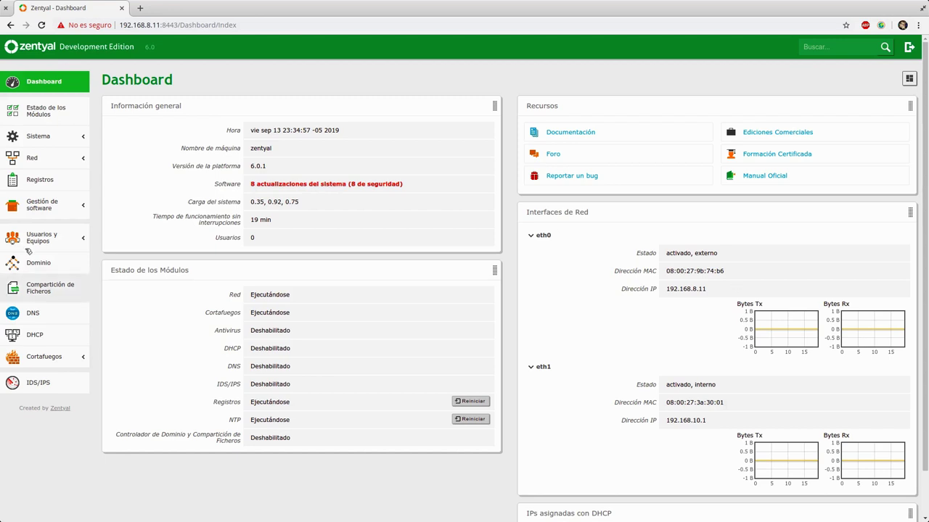
mouse_move(362, 186)
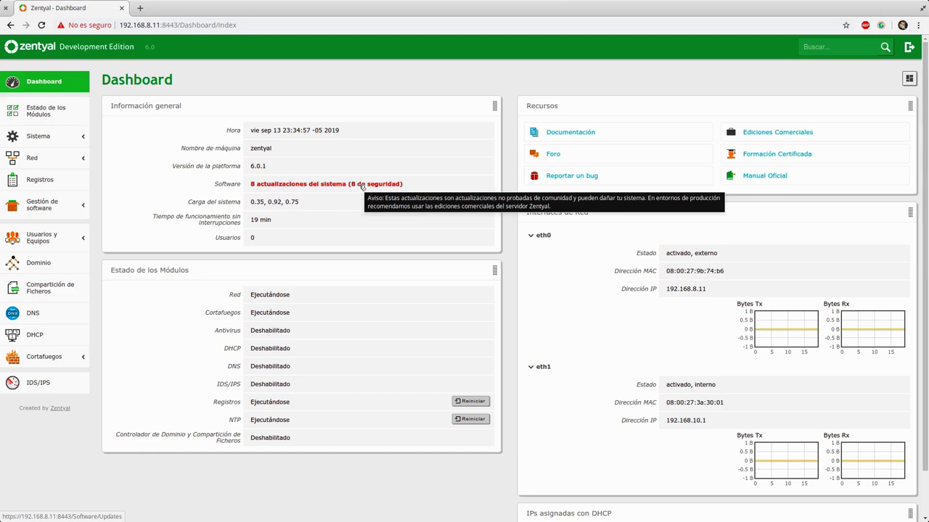
Open the pending system updates from the Dashboard and install the updates for all packages
click(362, 184)
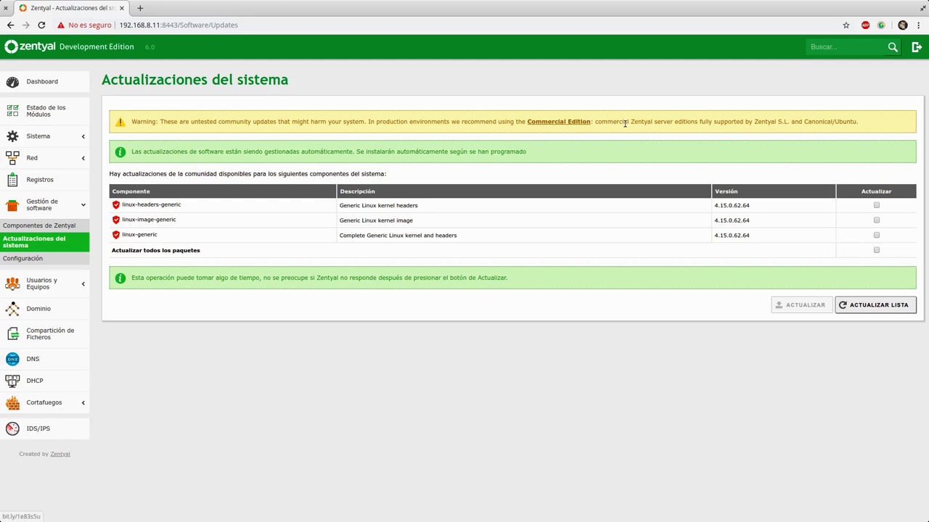
click(876, 251)
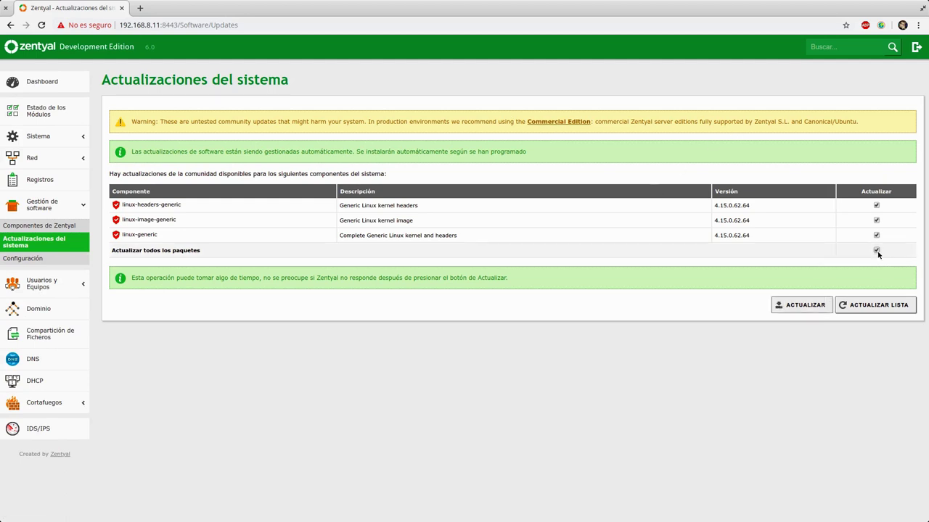
click(802, 306)
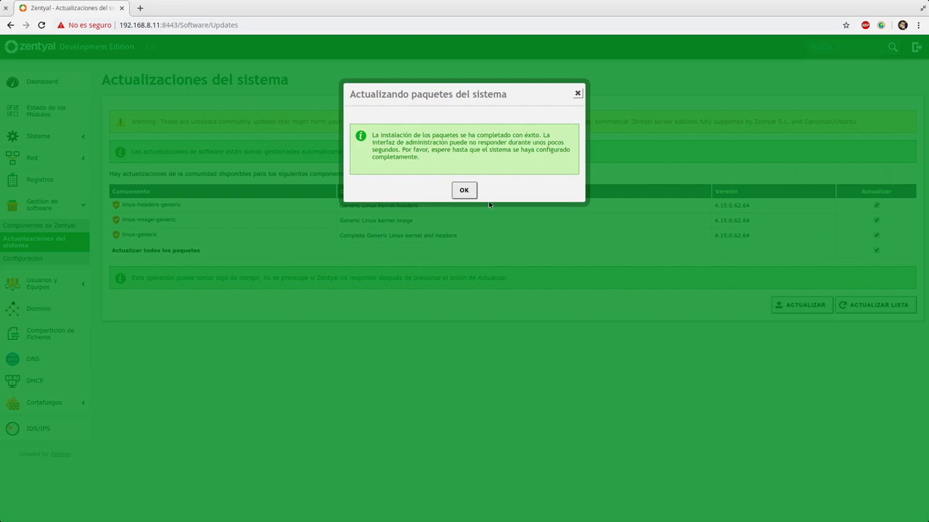
click(473, 194)
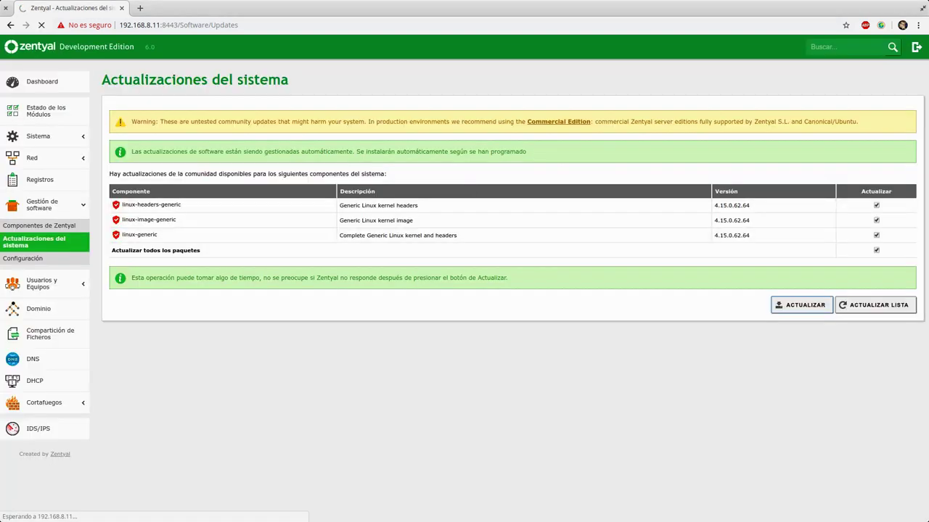